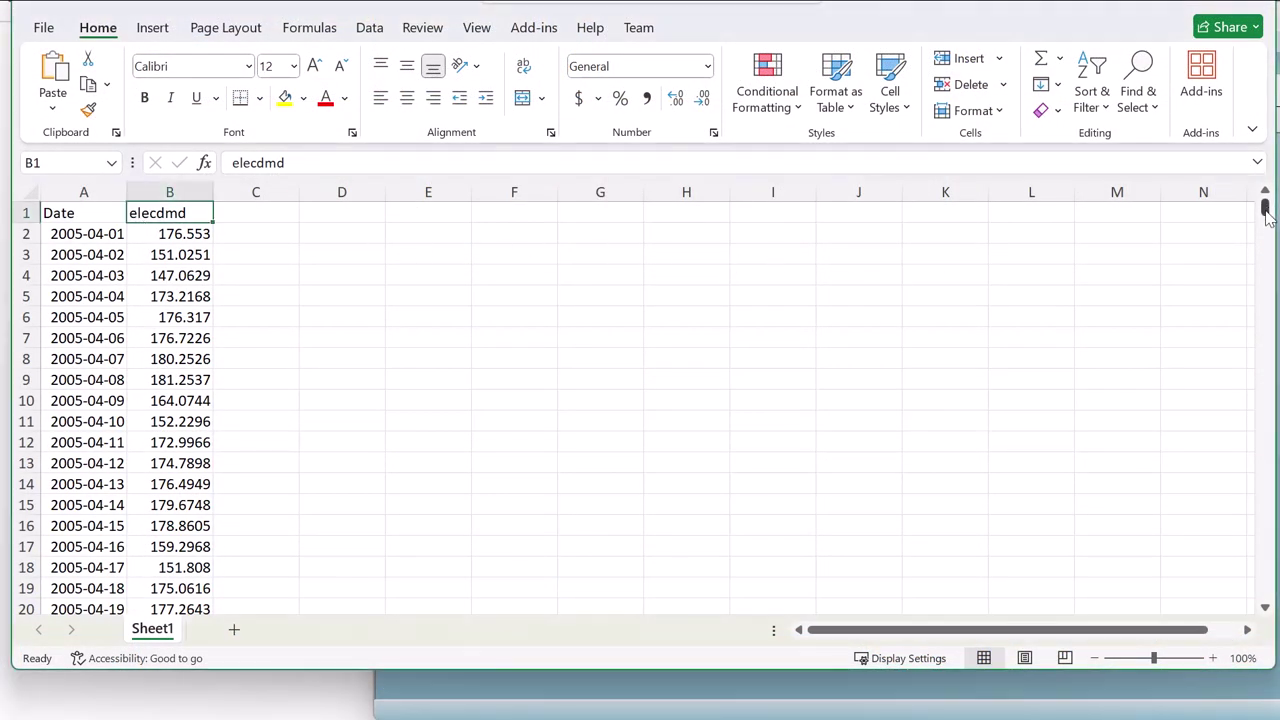
# Step: Scroll Sheet1 to the bottom to show the last reading, dated 2024-05-11 in row 6982
pyautogui.moveTo(1266, 212); pyautogui.dragTo(1268, 612)
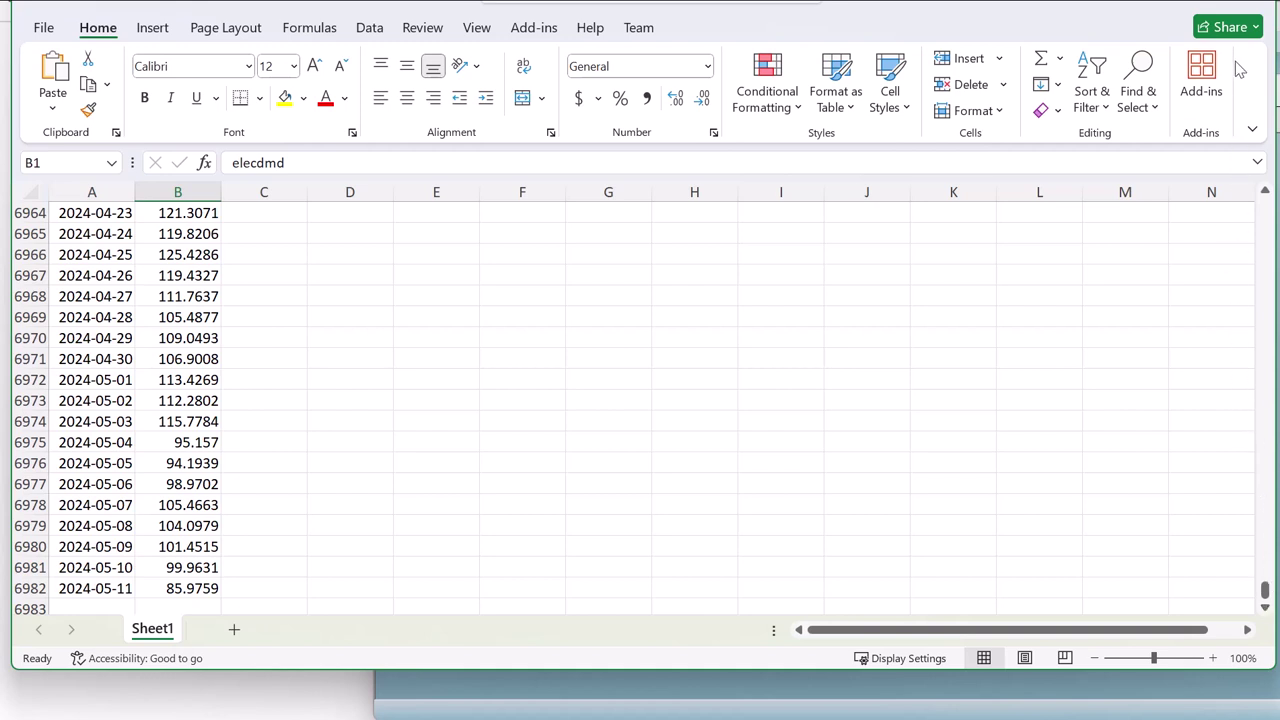
# Step: Import elecdmd_daily.xlsx into EViews without linking to the source file, then arrange the windows
pyautogui.click(1155, 3)
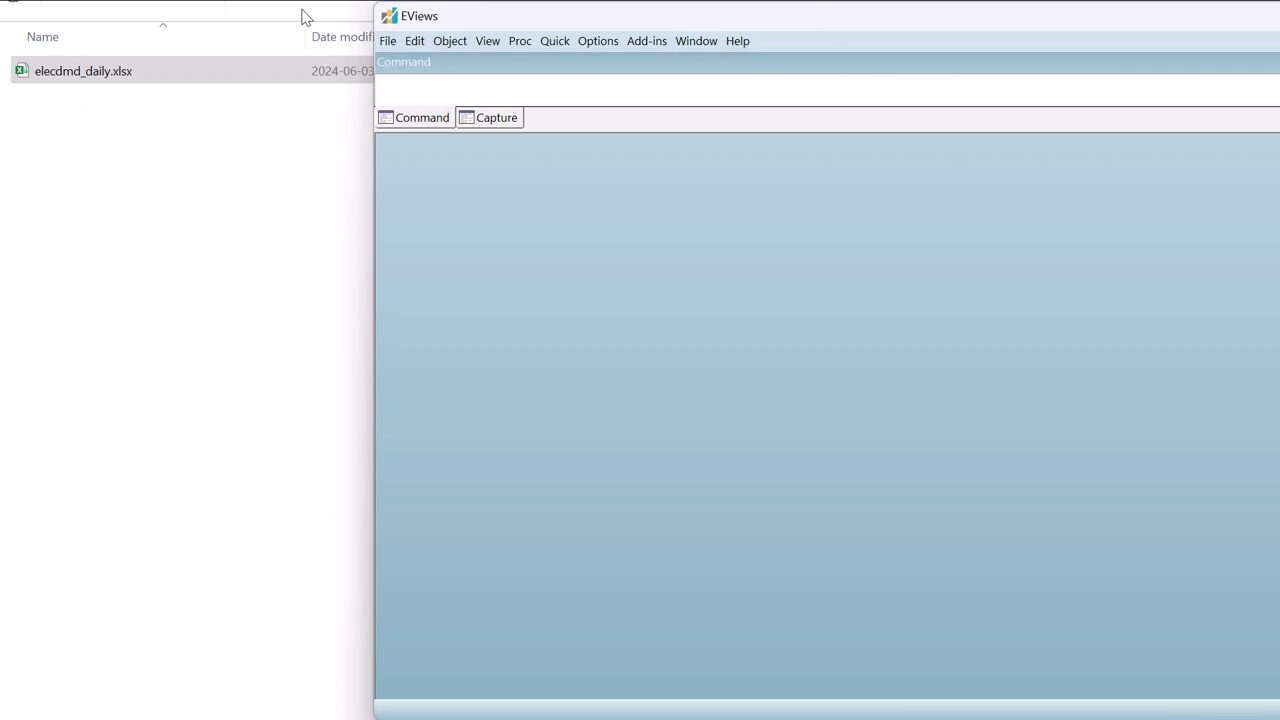
pyautogui.moveTo(70, 80); pyautogui.dragTo(479, 199)
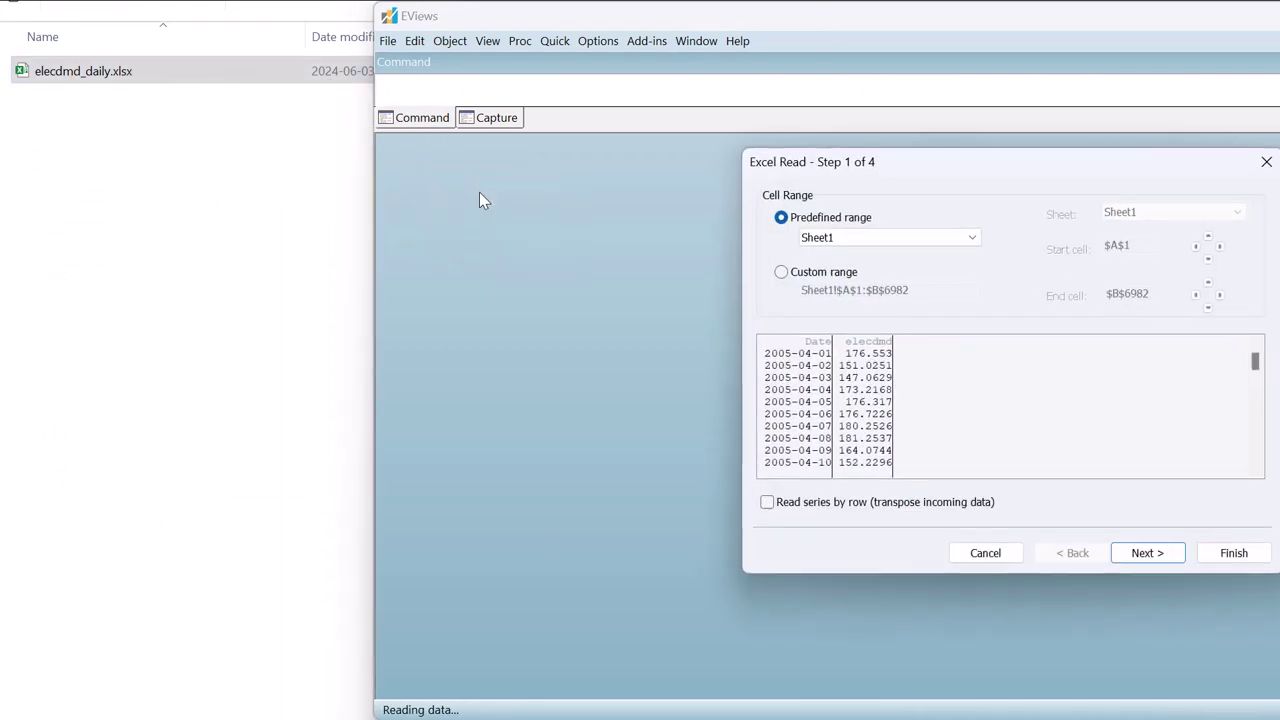
pyautogui.click(1224, 550)
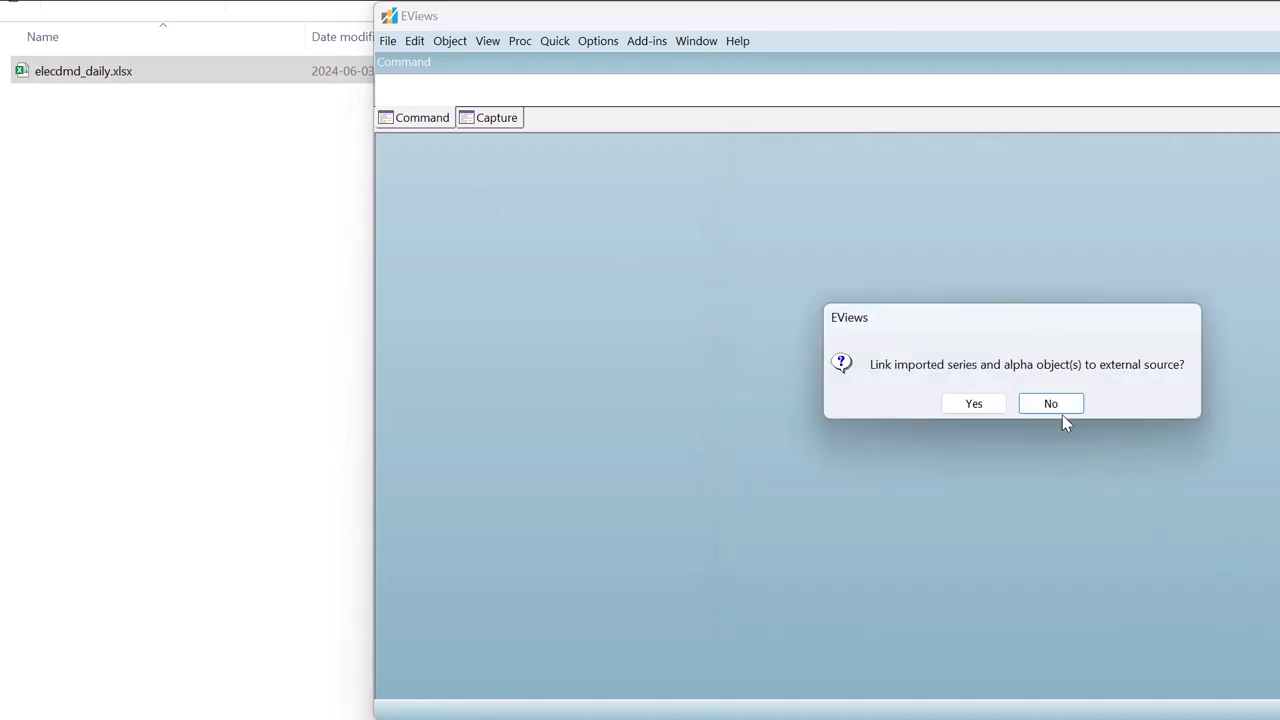
pyautogui.click(1059, 404)
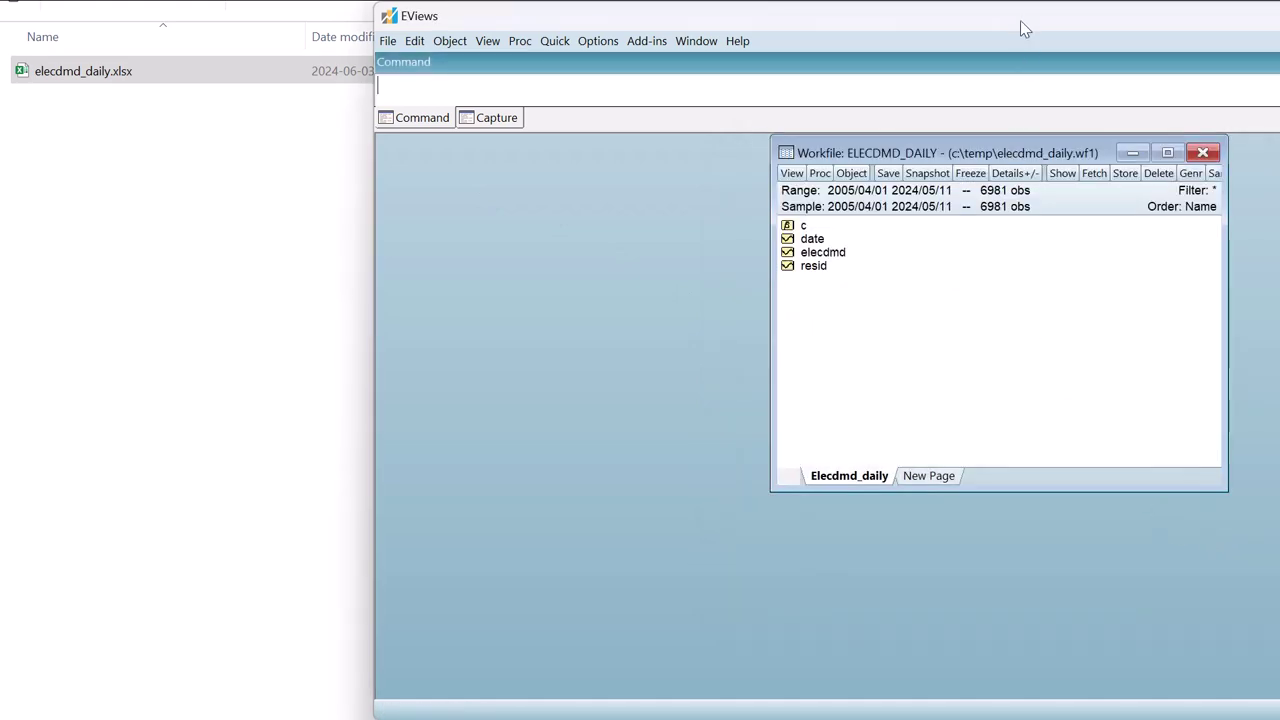
pyautogui.moveTo(1020, 28); pyautogui.dragTo(645, 27)
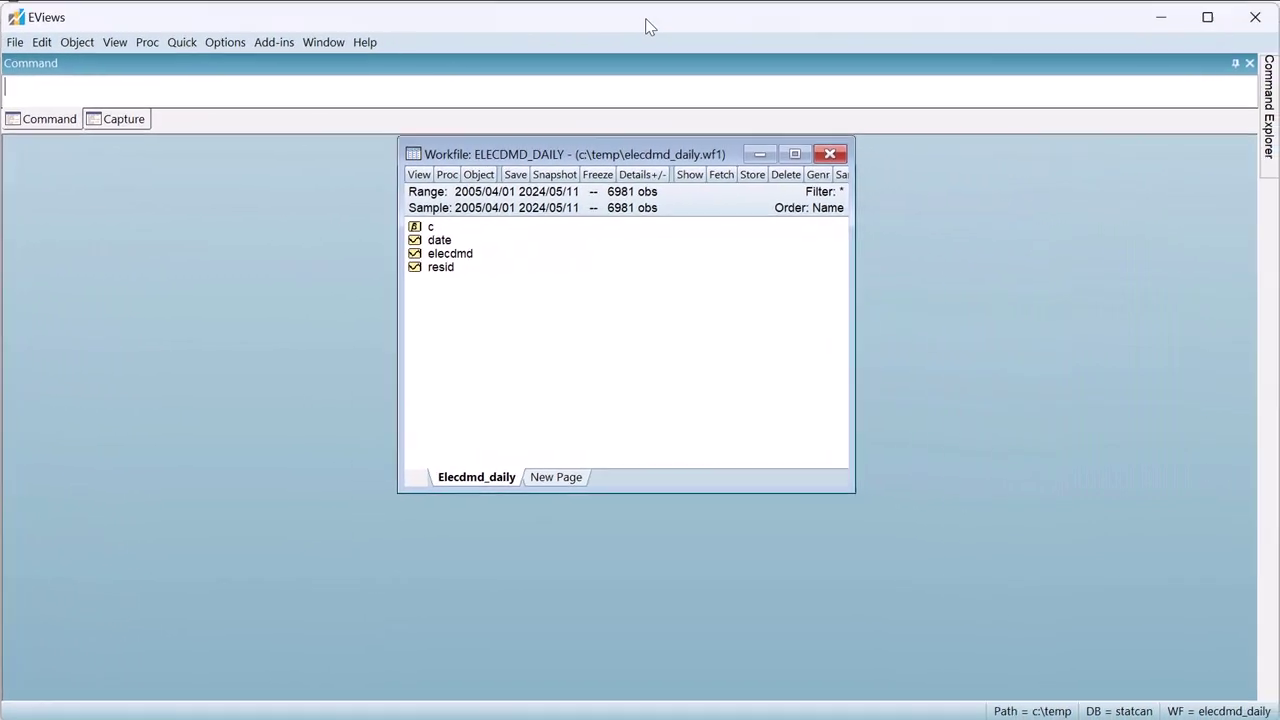
pyautogui.moveTo(573, 156); pyautogui.dragTo(206, 164)
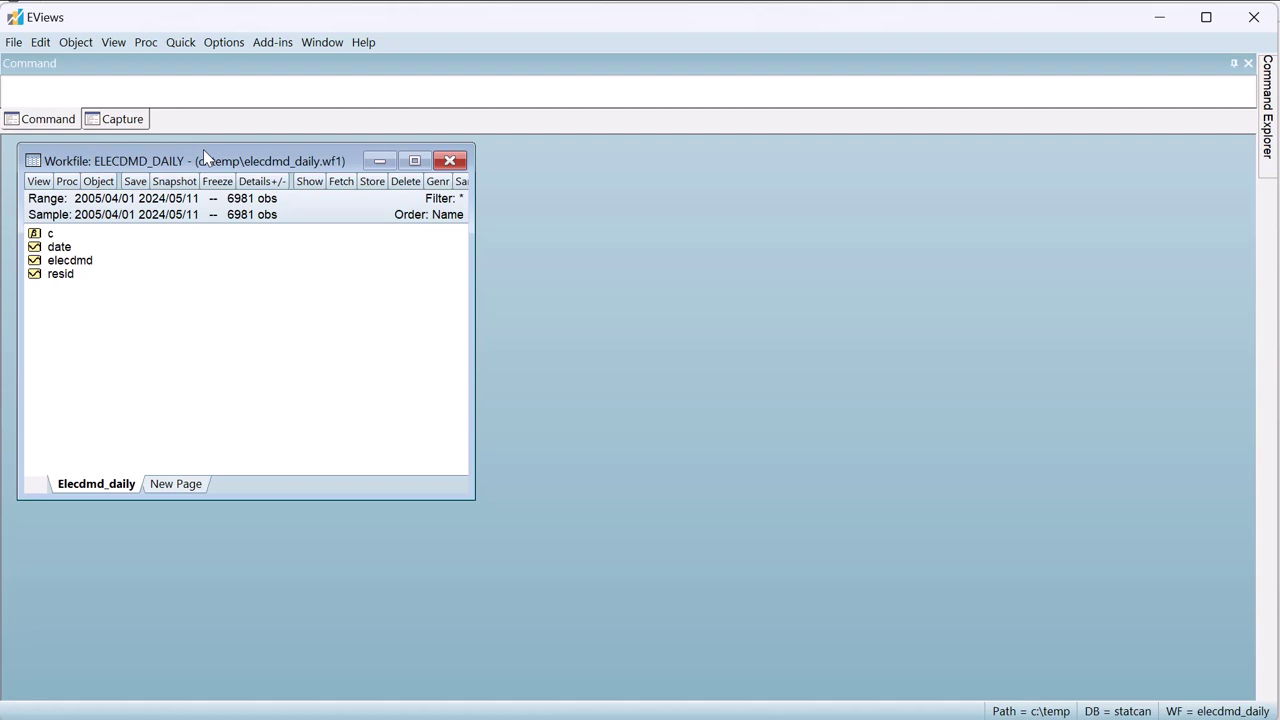
# Step: Resize the workfile page to end in 2025 and insert the extra observations
pyautogui.click(65, 182)
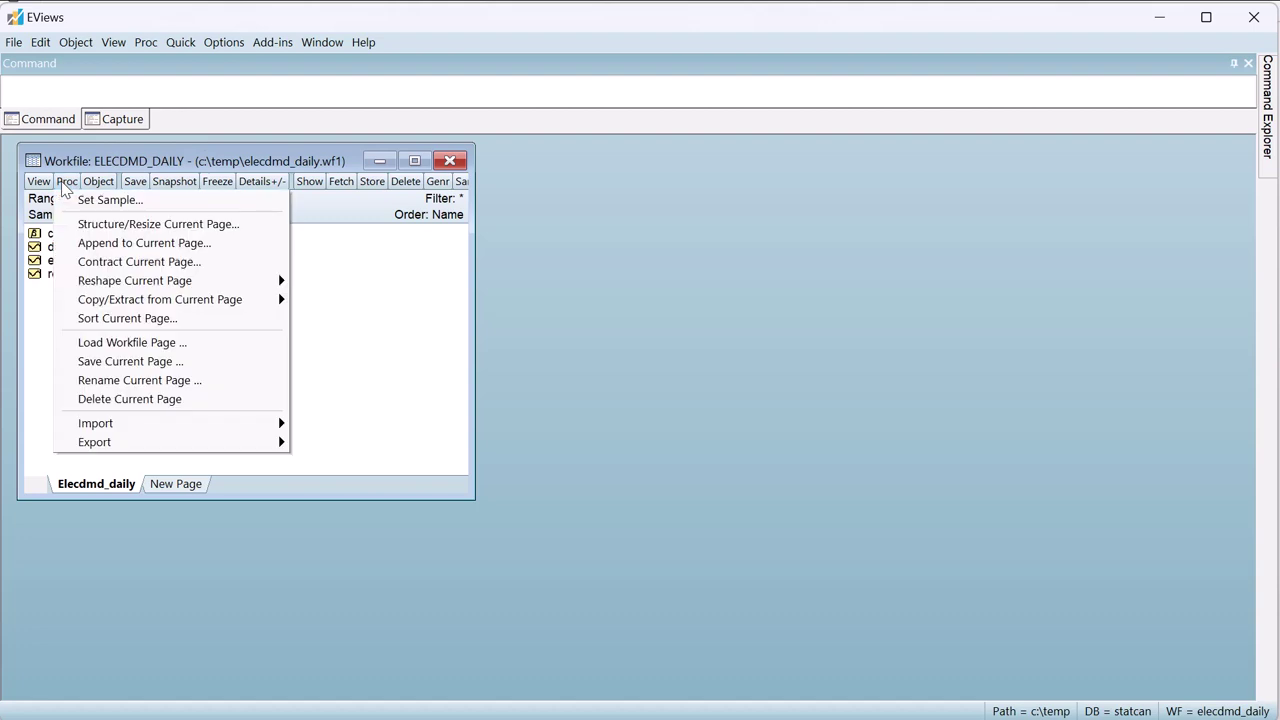
pyautogui.click(153, 228)
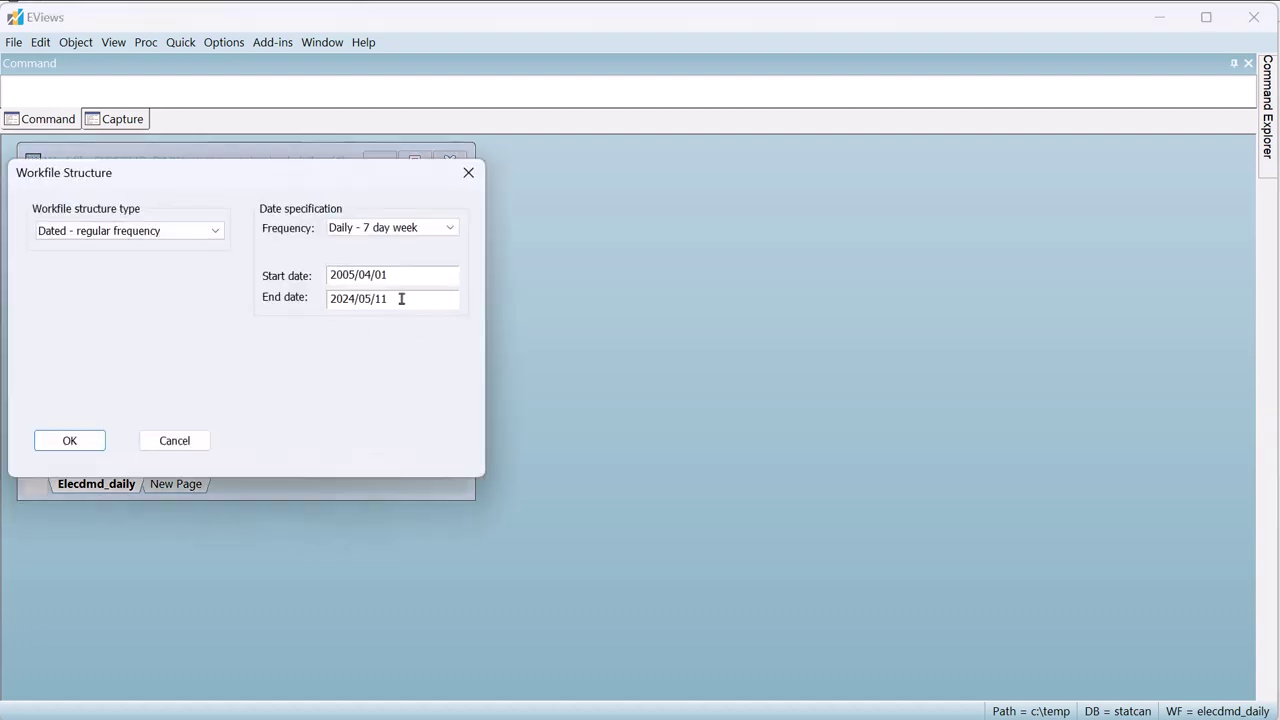
pyautogui.moveTo(401, 298); pyautogui.dragTo(298, 297)
pyautogui.write('2')
pyautogui.write('025')
pyautogui.click(81, 449)
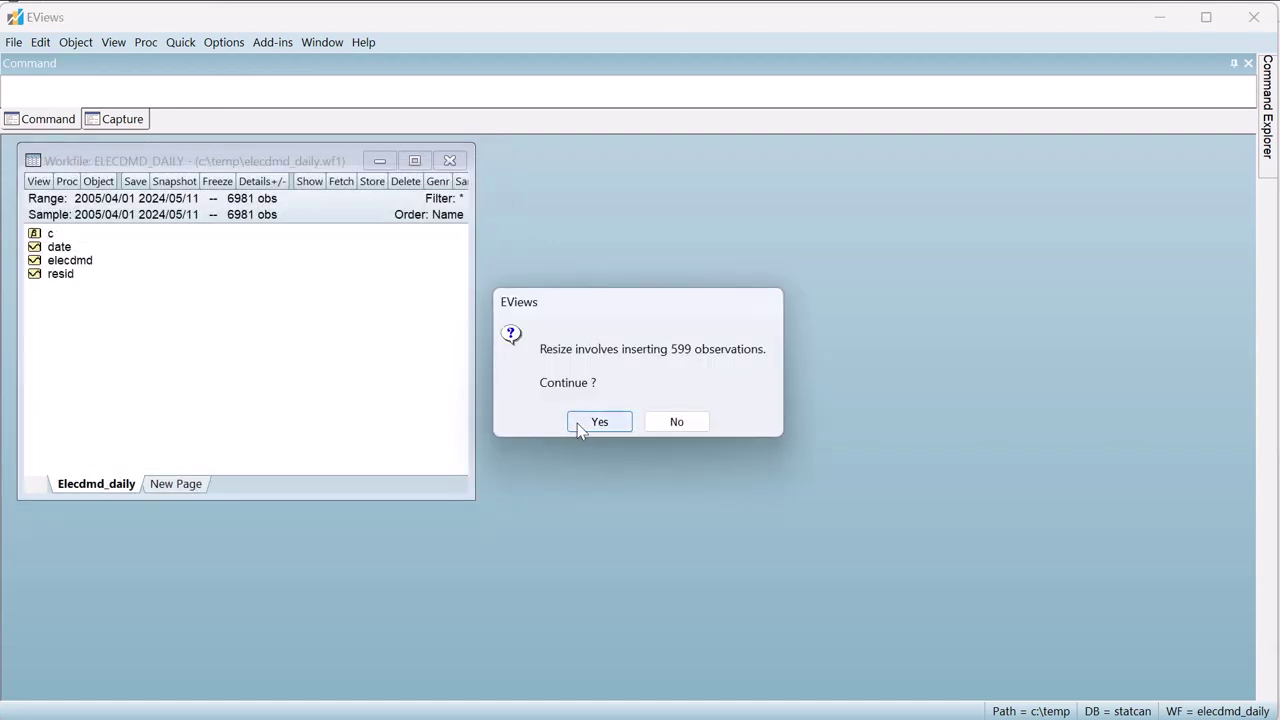
pyautogui.click(599, 421)
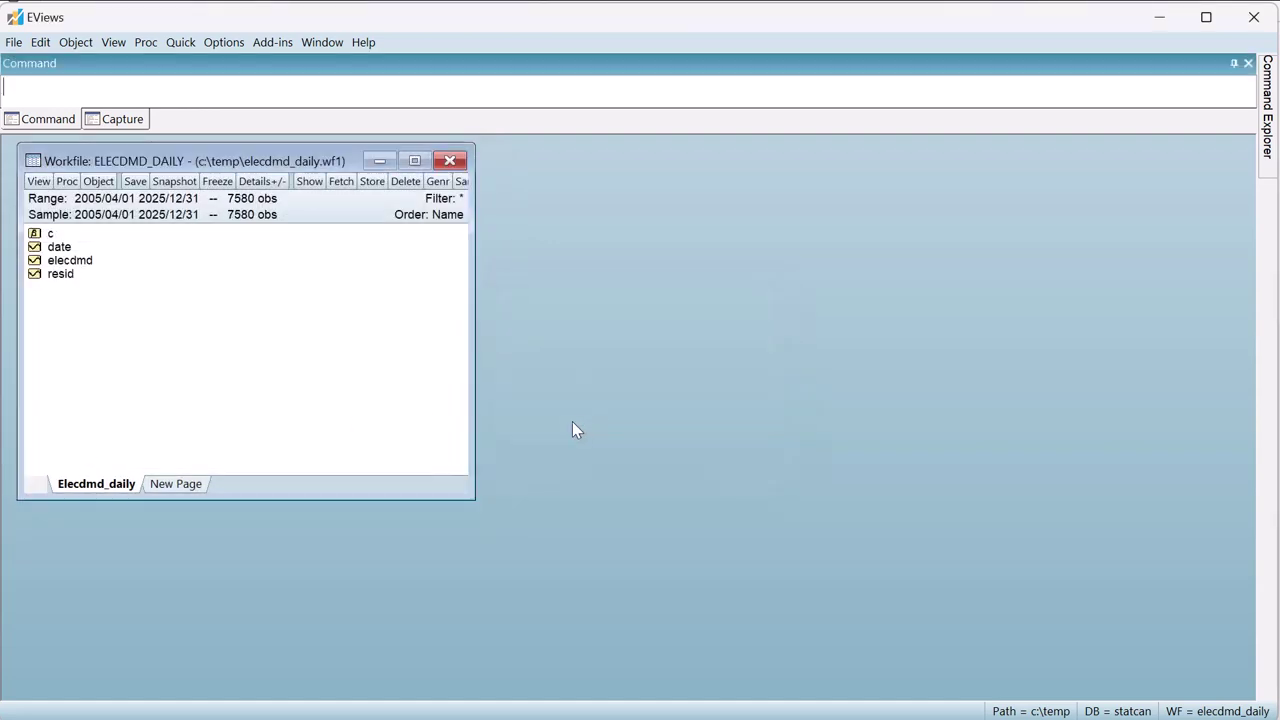
# Step: View elecdmd as a full-screen line graph, narrowing then widening the plotted period
pyautogui.click(88, 262)
pyautogui.rightClick(90, 263)
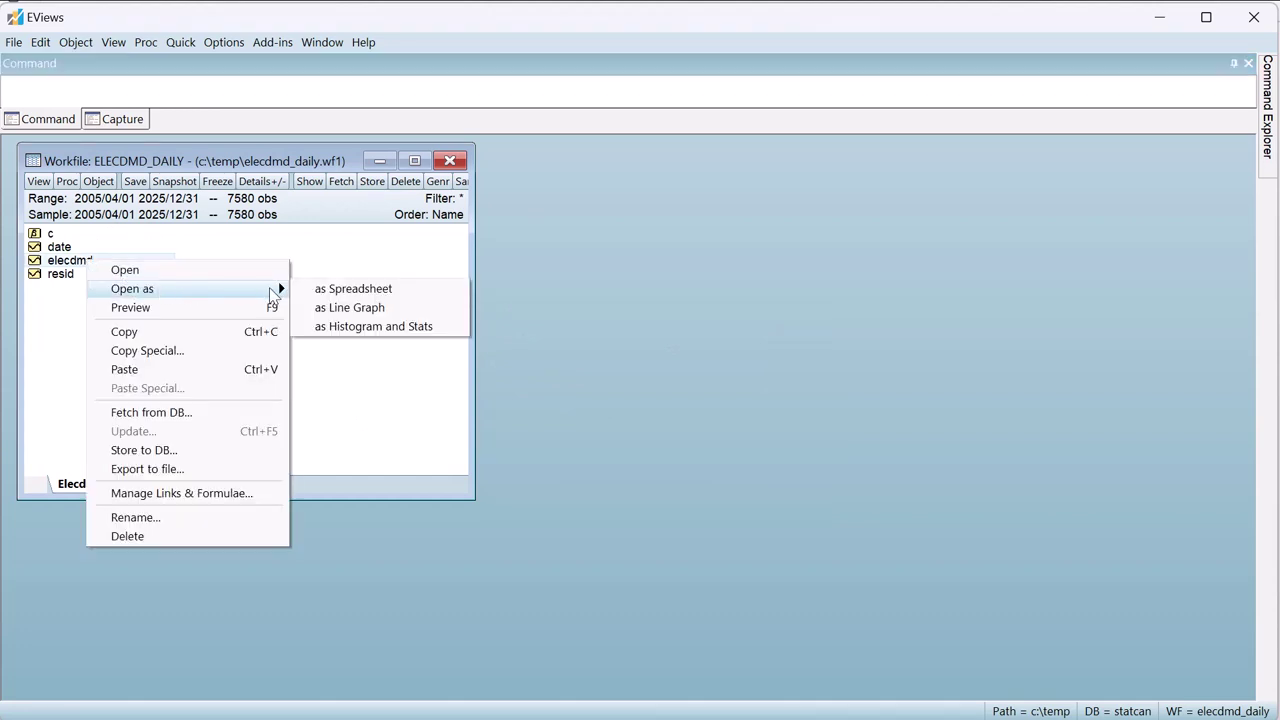
pyautogui.click(366, 308)
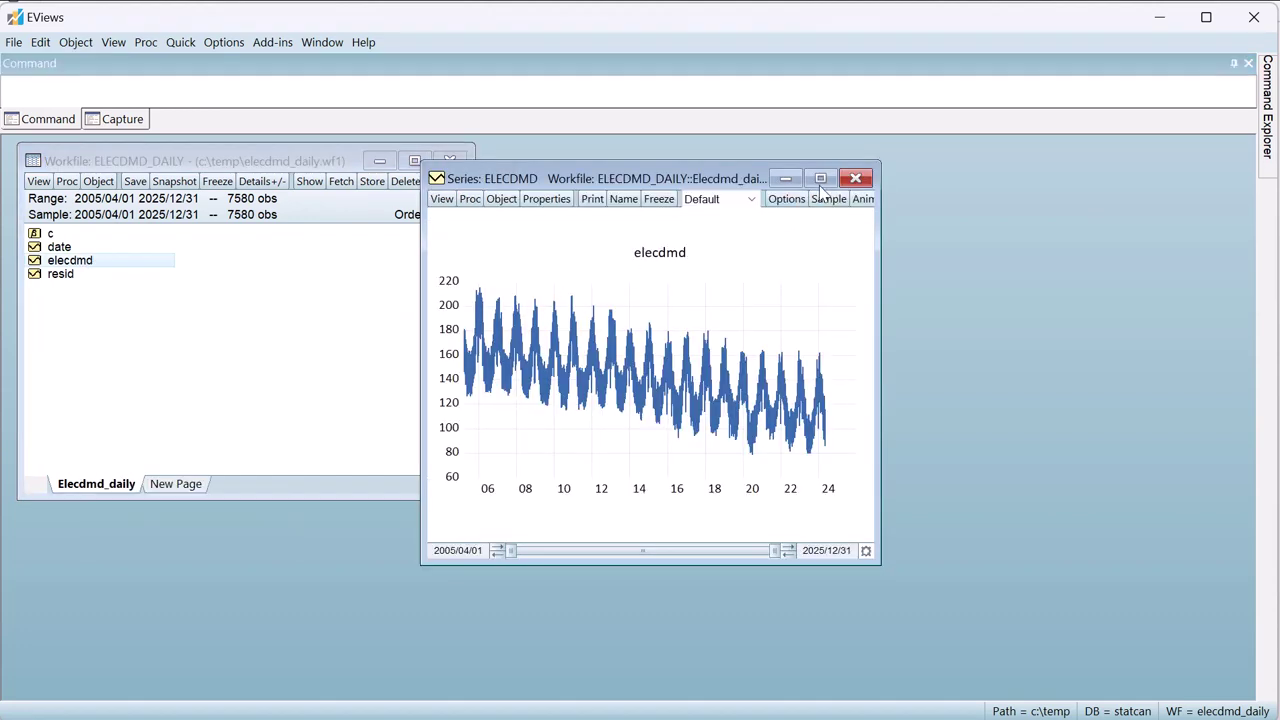
pyautogui.click(820, 179)
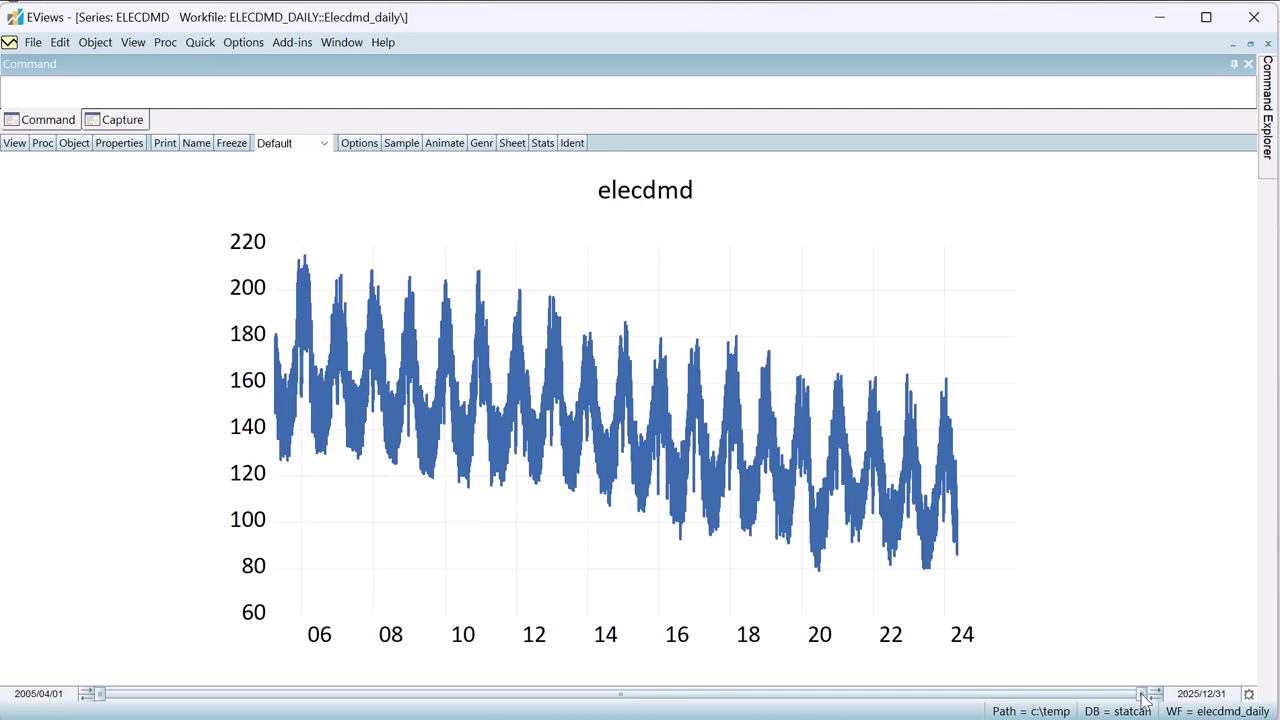
pyautogui.moveTo(1142, 692); pyautogui.dragTo(220, 693)
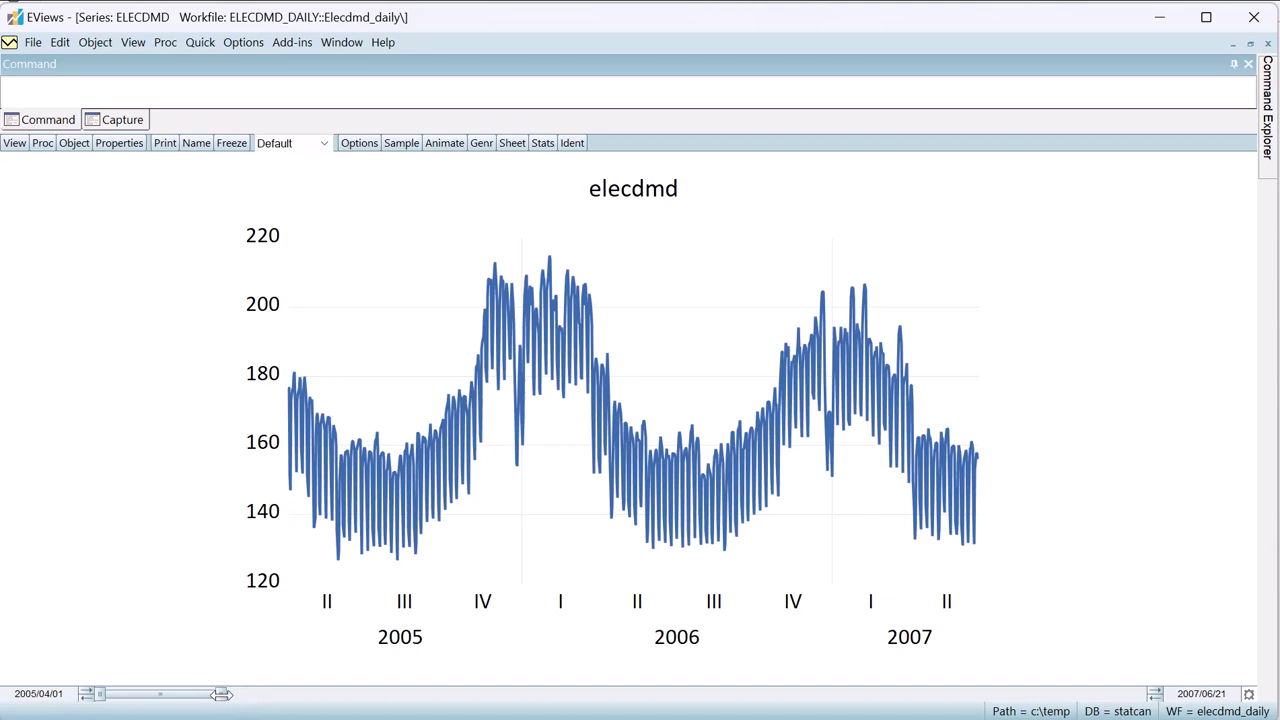
pyautogui.moveTo(221, 694); pyautogui.dragTo(1149, 699)
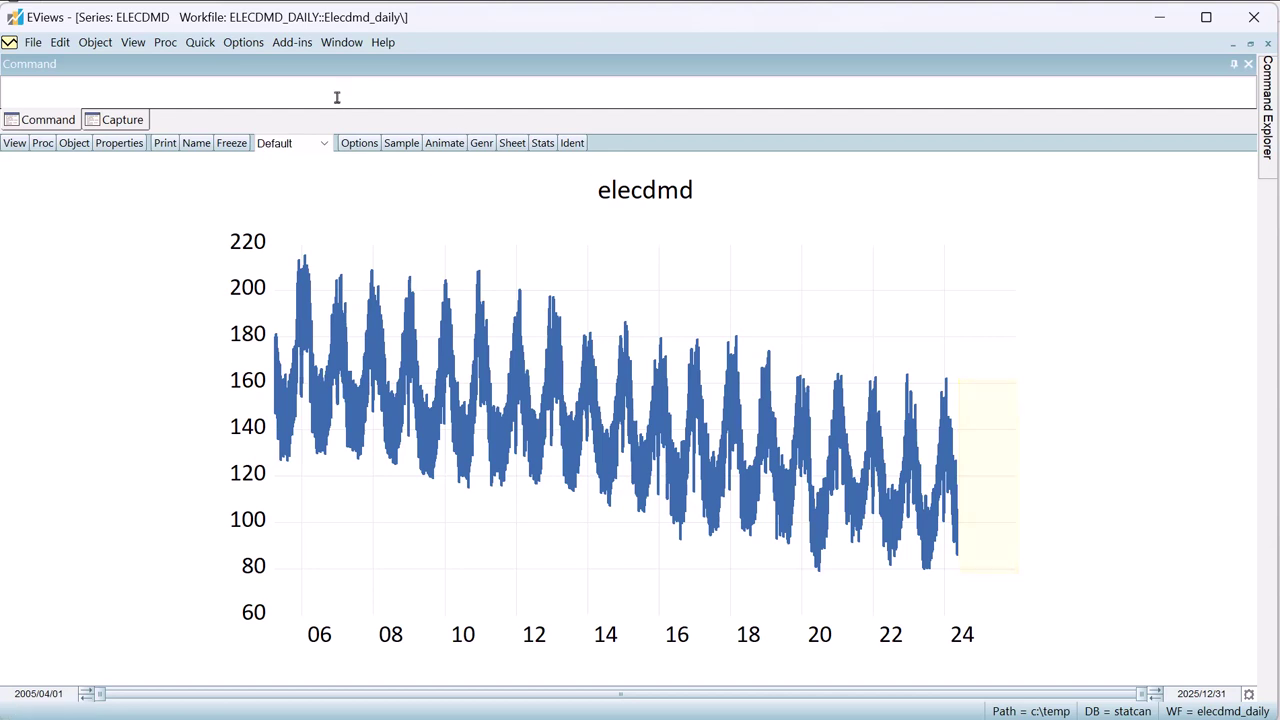
pyautogui.click(1250, 43)
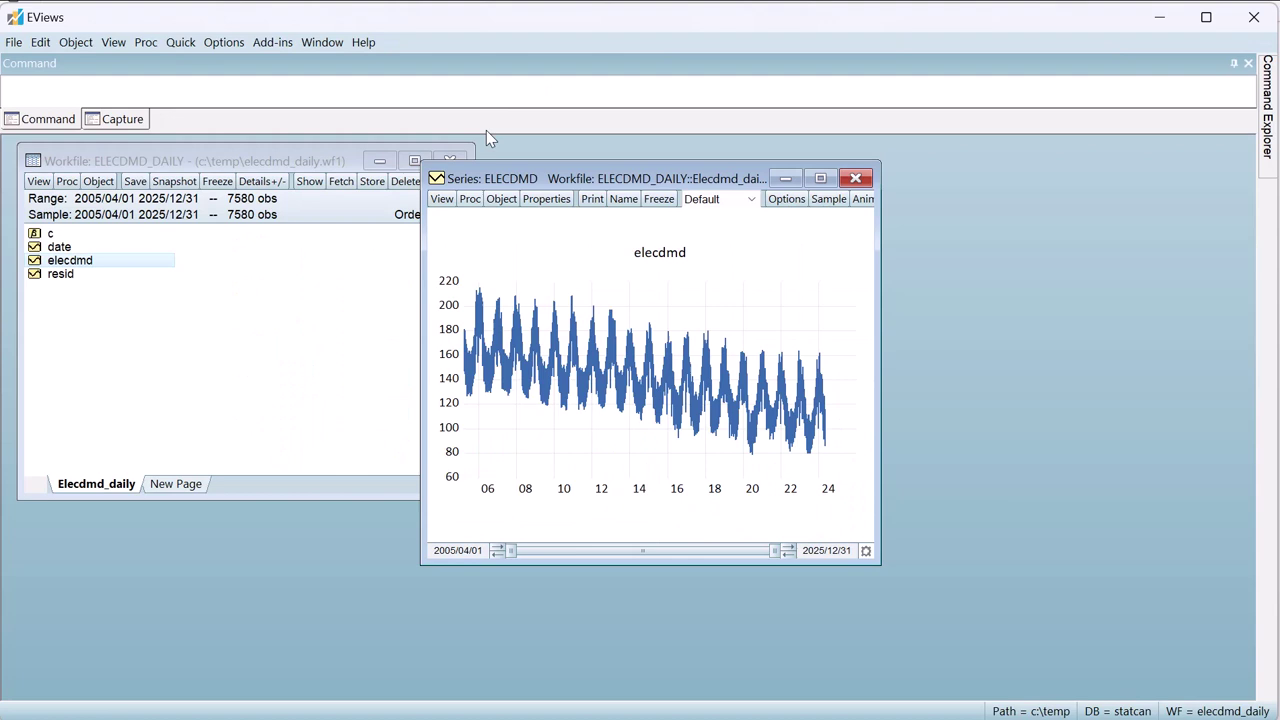
# Step: Run a Prophet forecast of elecdmd estimated through 2024/05/11 with endpoint 2025/12/31
pyautogui.click(470, 198)
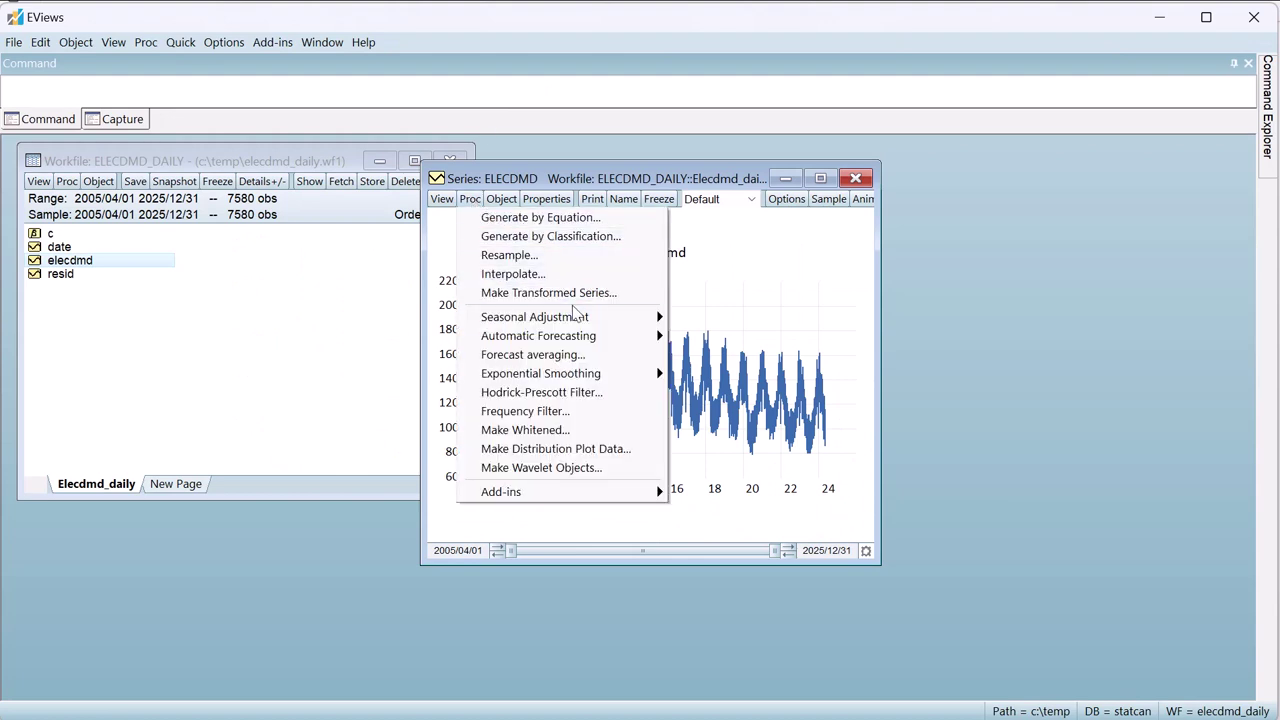
pyautogui.moveTo(538, 335)
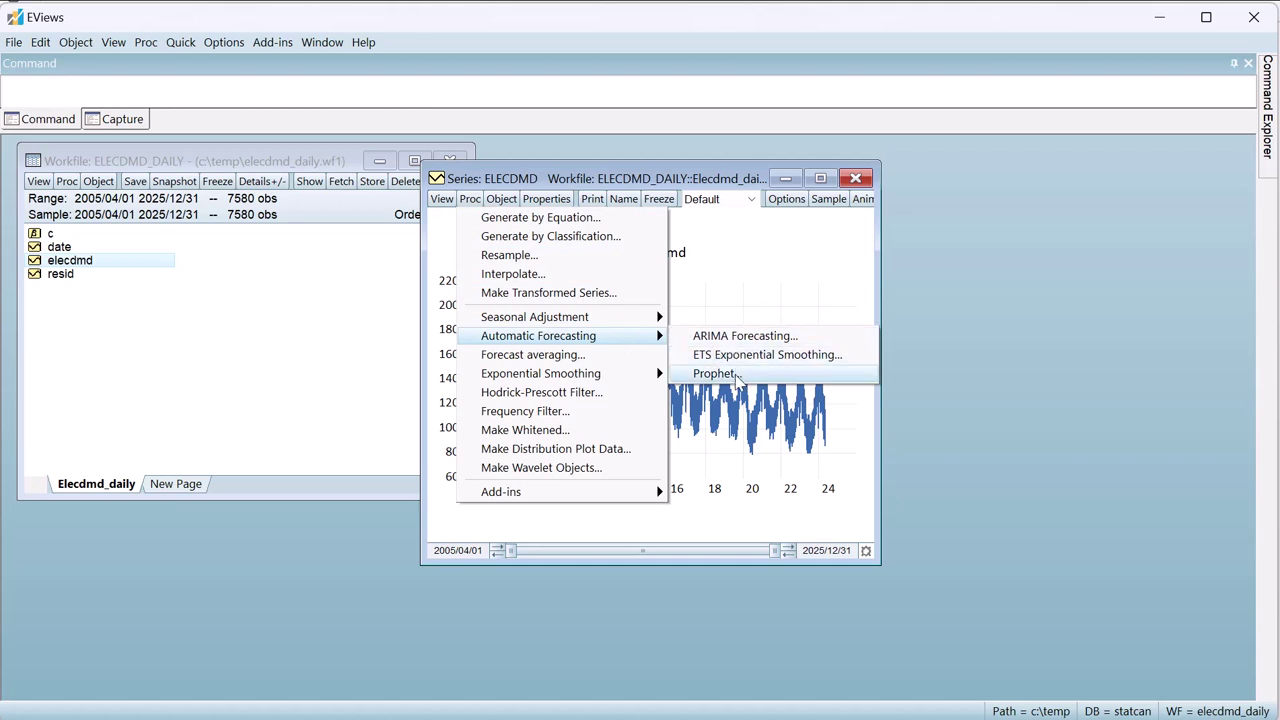
pyautogui.click(737, 376)
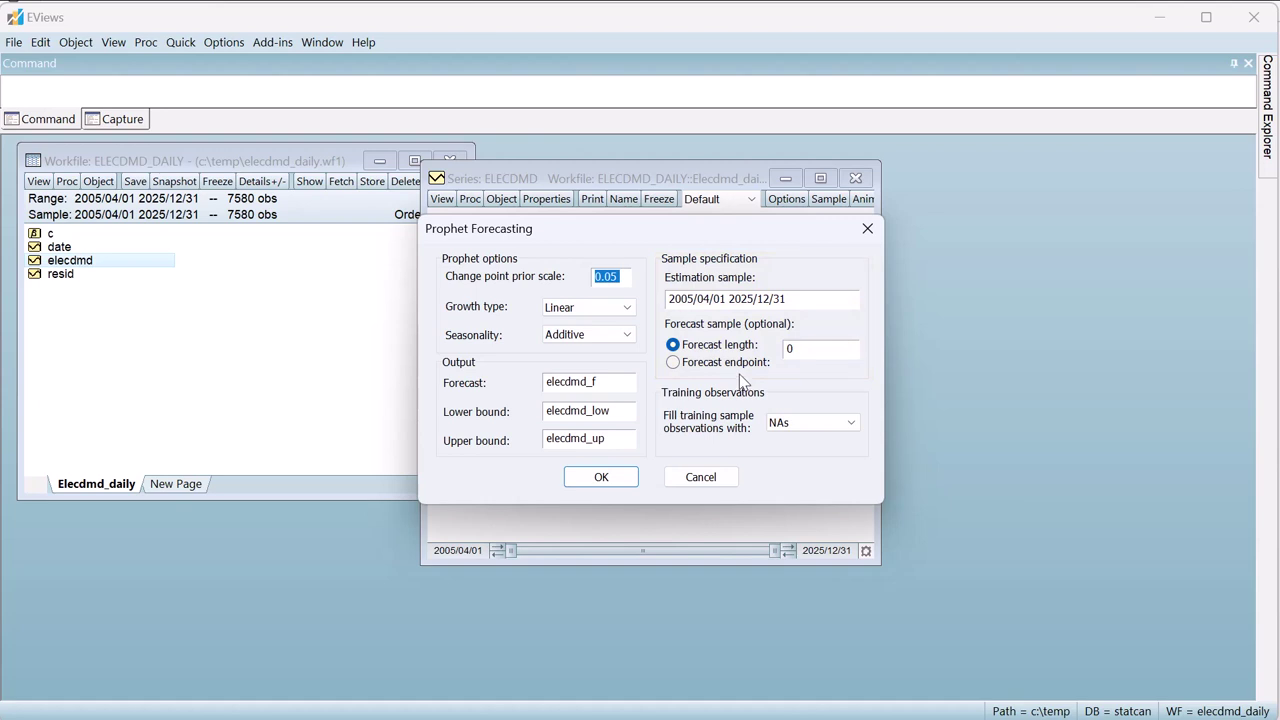
pyautogui.moveTo(746, 299); pyautogui.dragTo(799, 299)
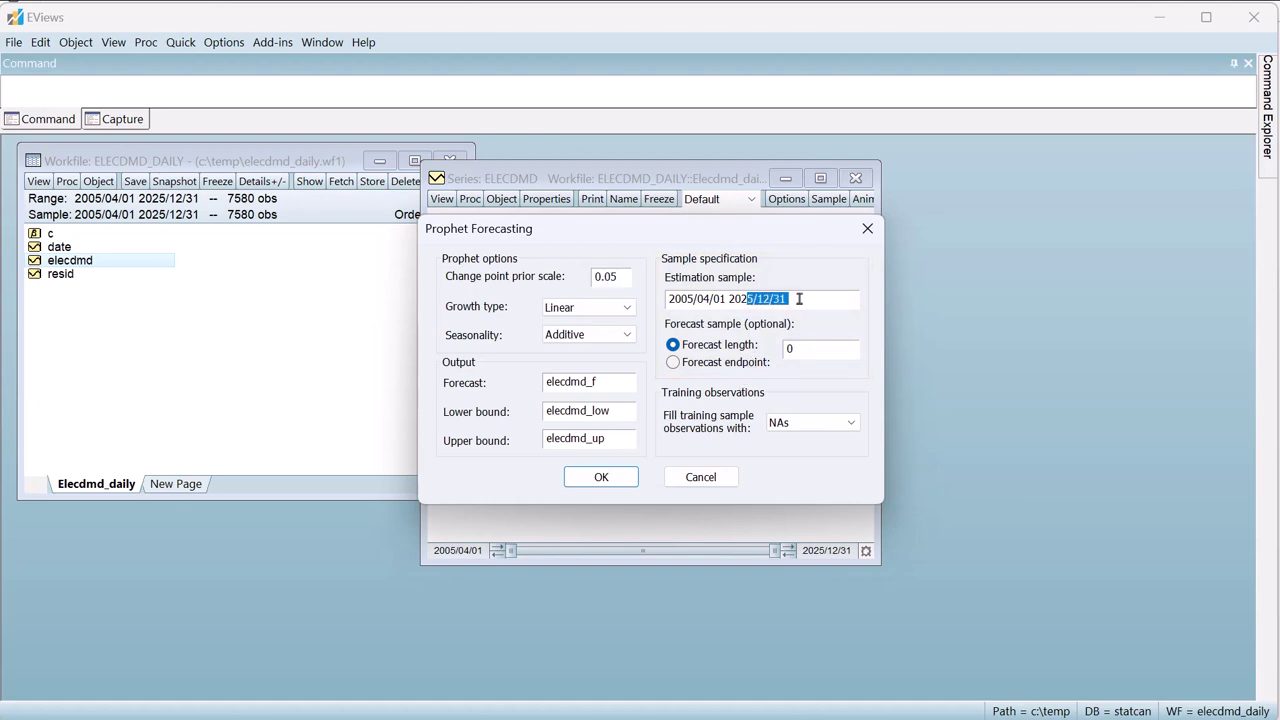
pyautogui.write('4')
pyautogui.write('/05')
pyautogui.write('/11')
pyautogui.click(737, 362)
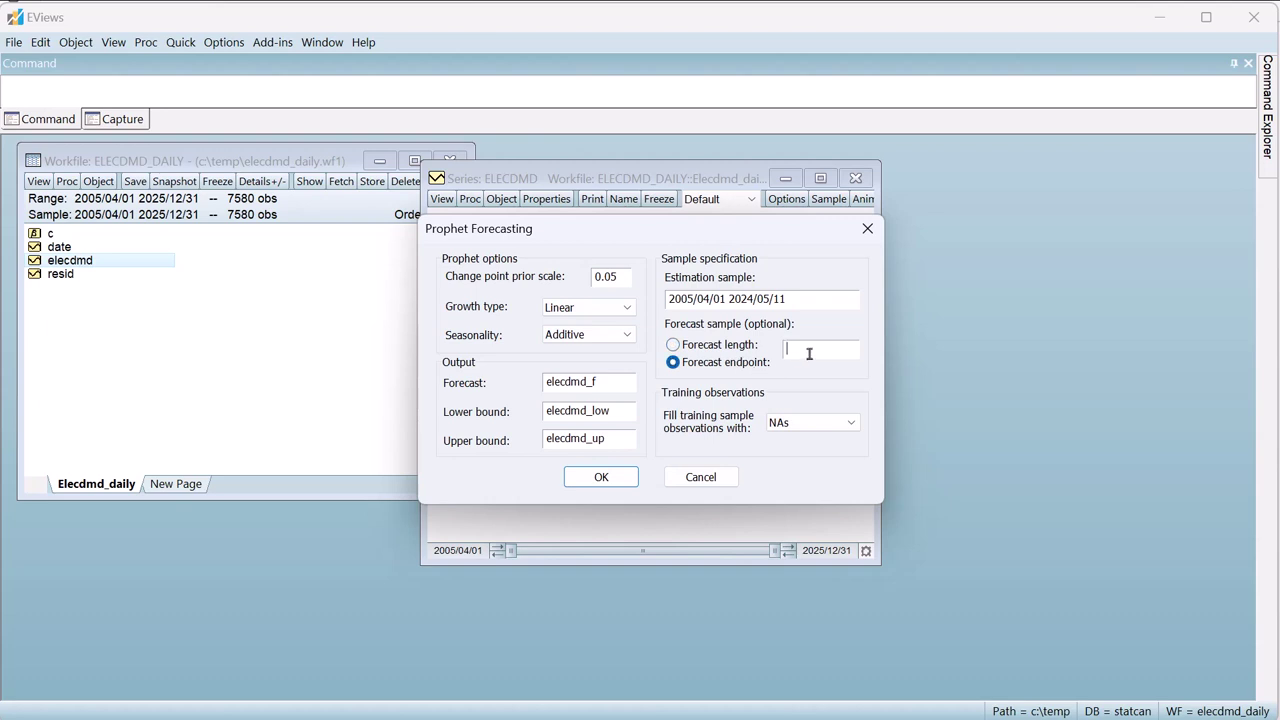
pyautogui.write('202')
pyautogui.write('5/12/')
pyautogui.write('31')
pyautogui.click(621, 479)
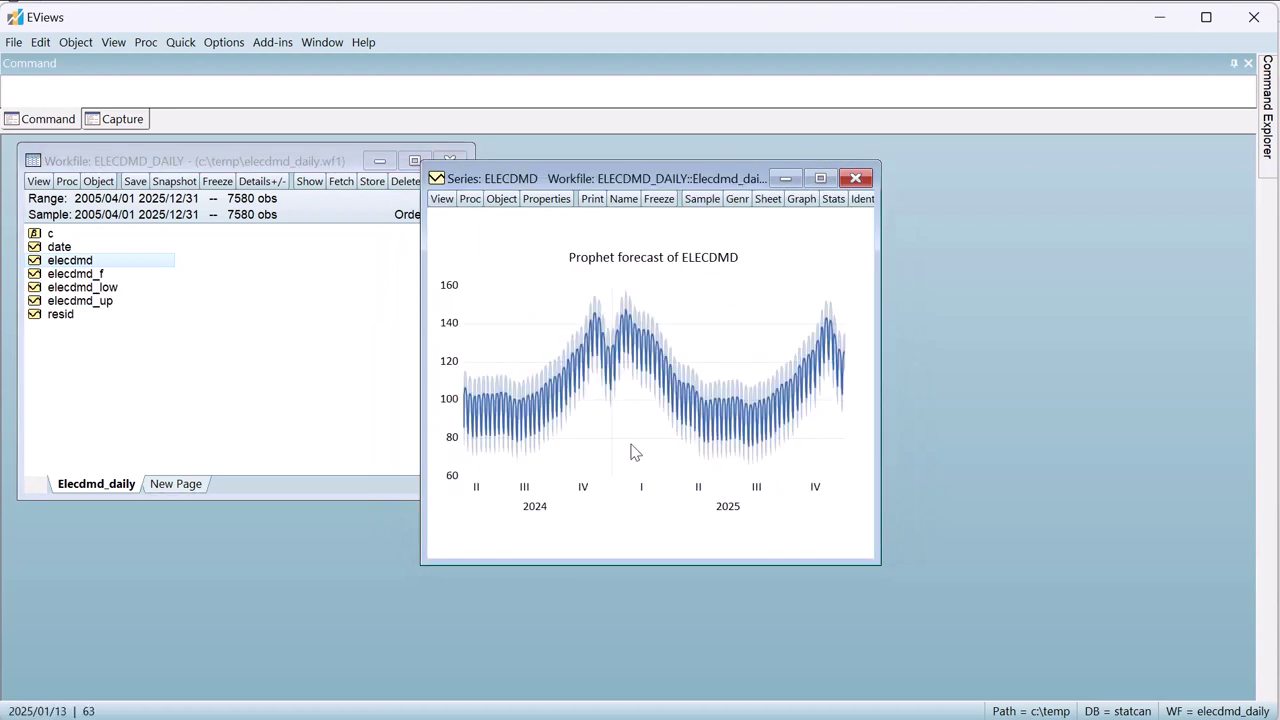
pyautogui.click(821, 179)
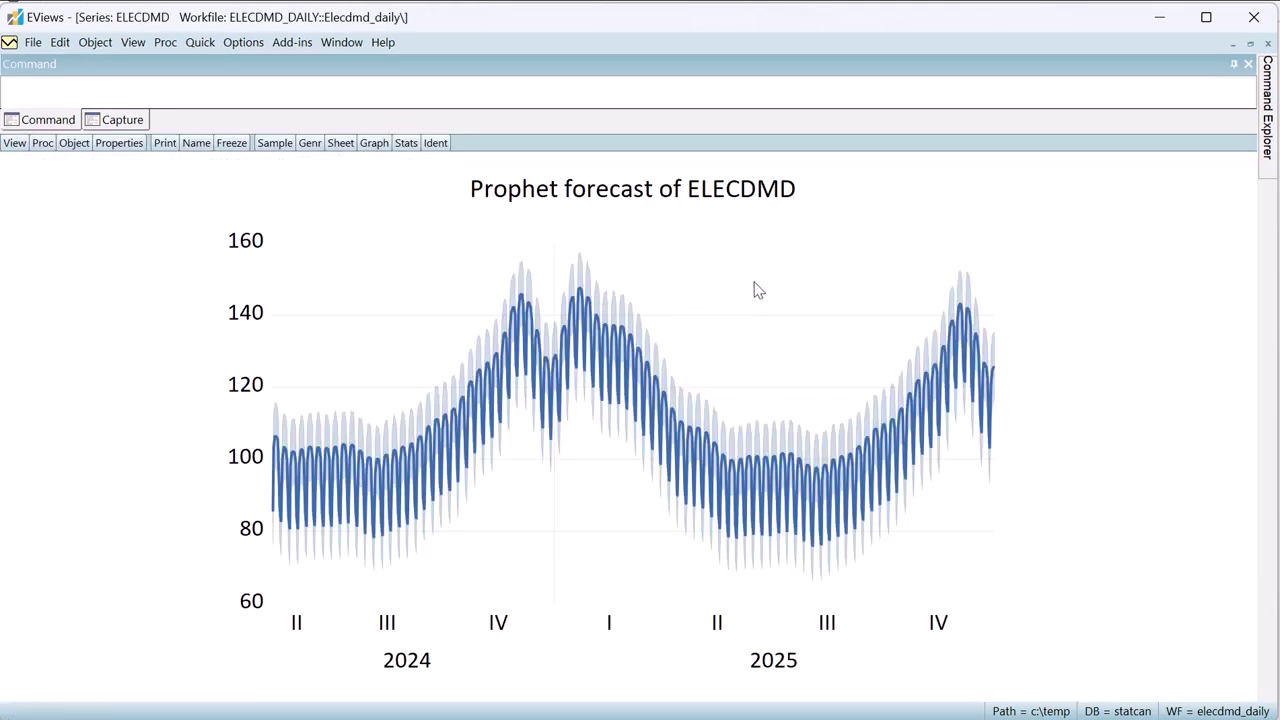
# Step: Graph elecdmd and elecdmd_f together as a group line graph, enlarged and then restored
pyautogui.click(1250, 45)
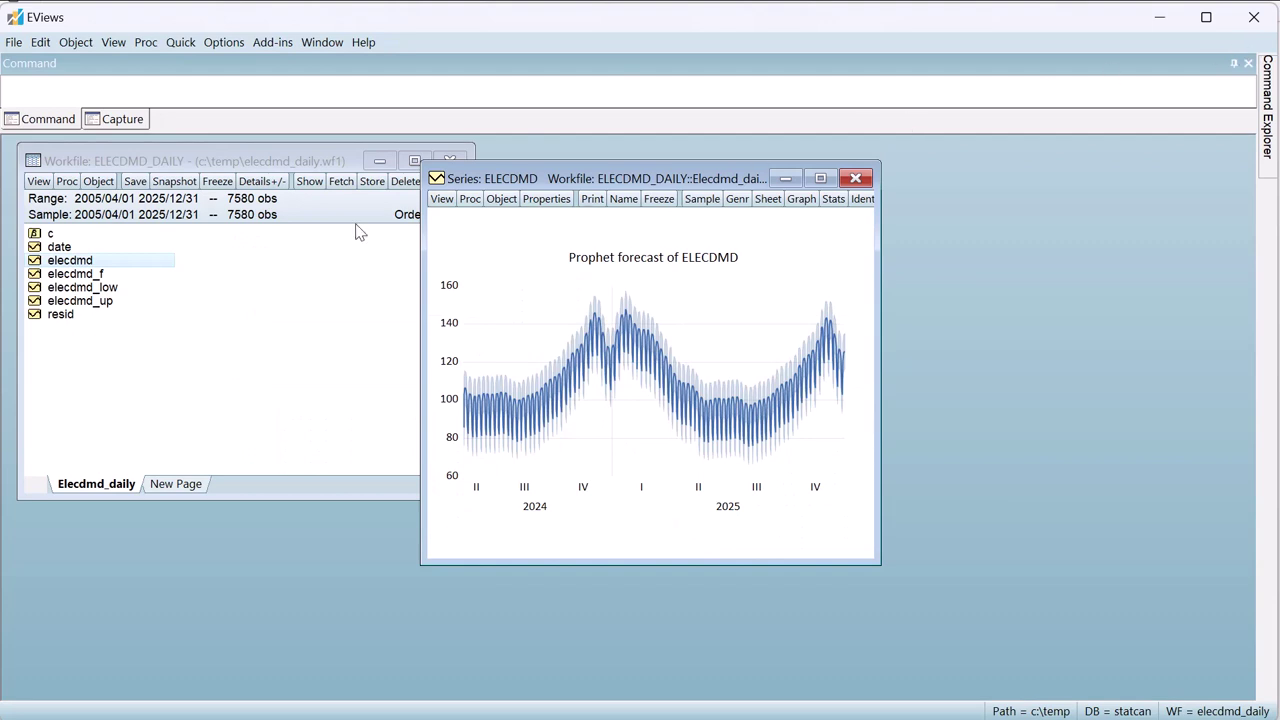
pyautogui.rightClick(94, 272)
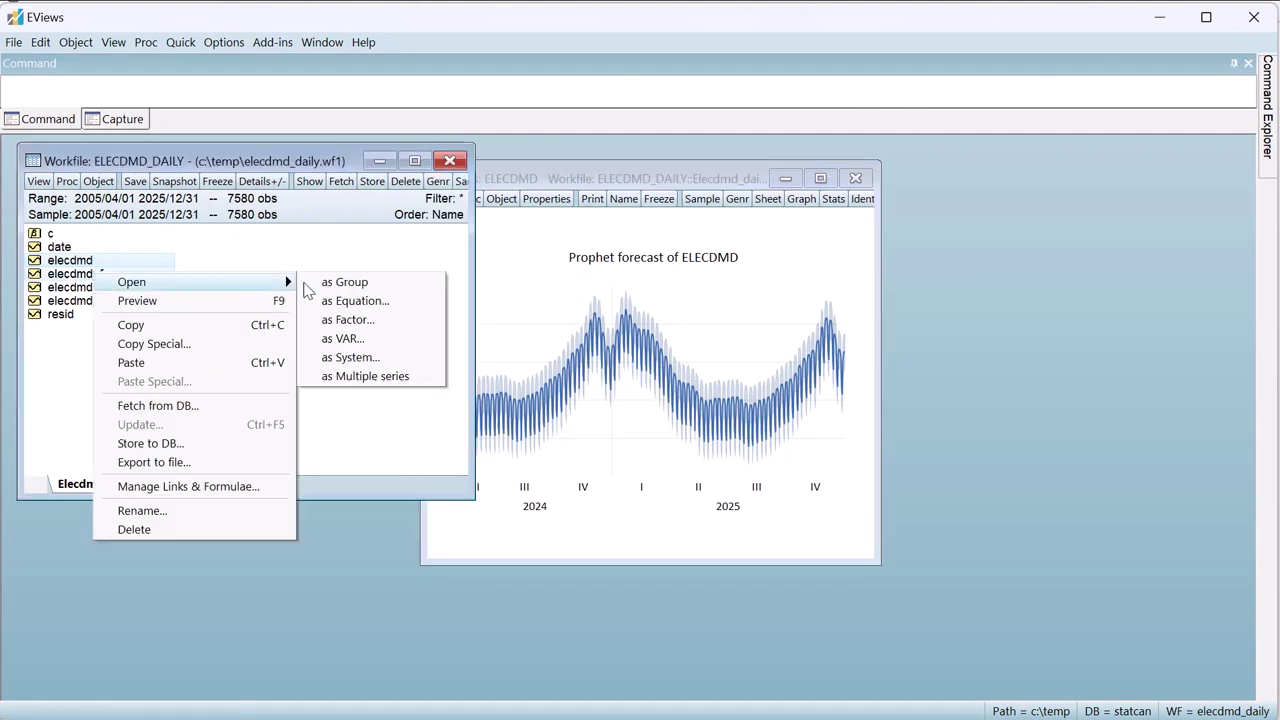
pyautogui.click(355, 280)
pyautogui.click(466, 223)
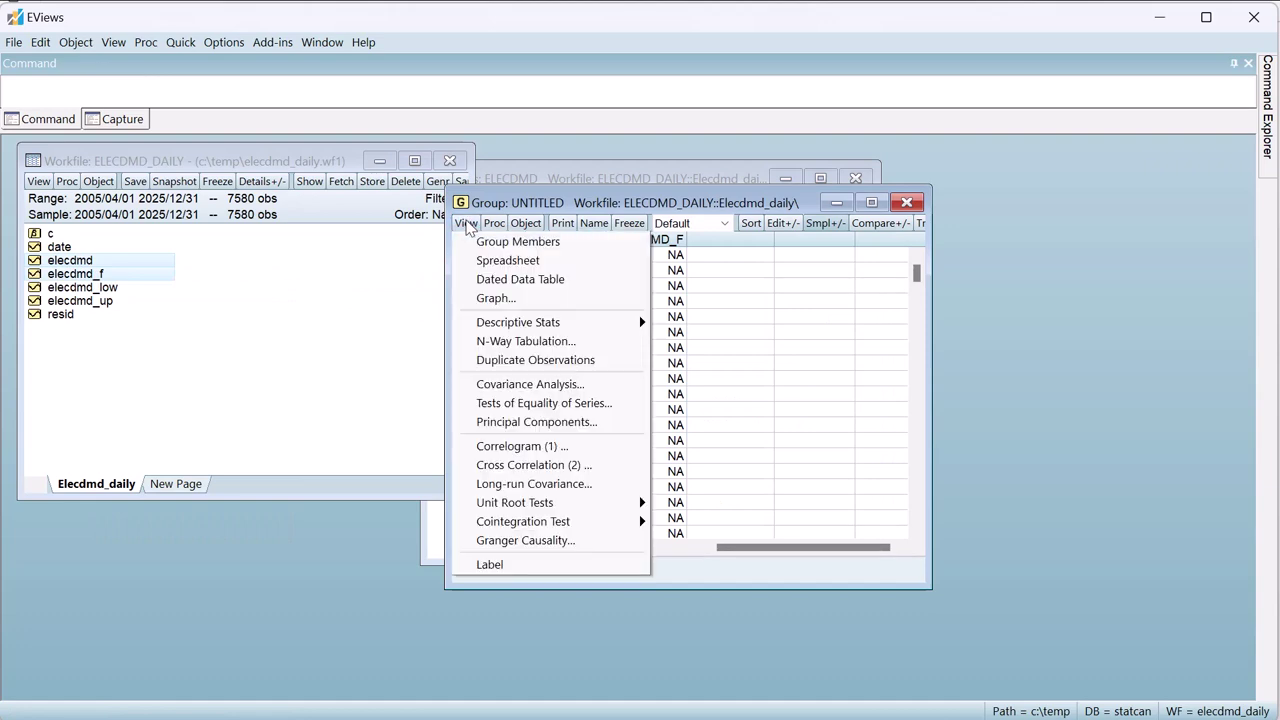
pyautogui.click(483, 300)
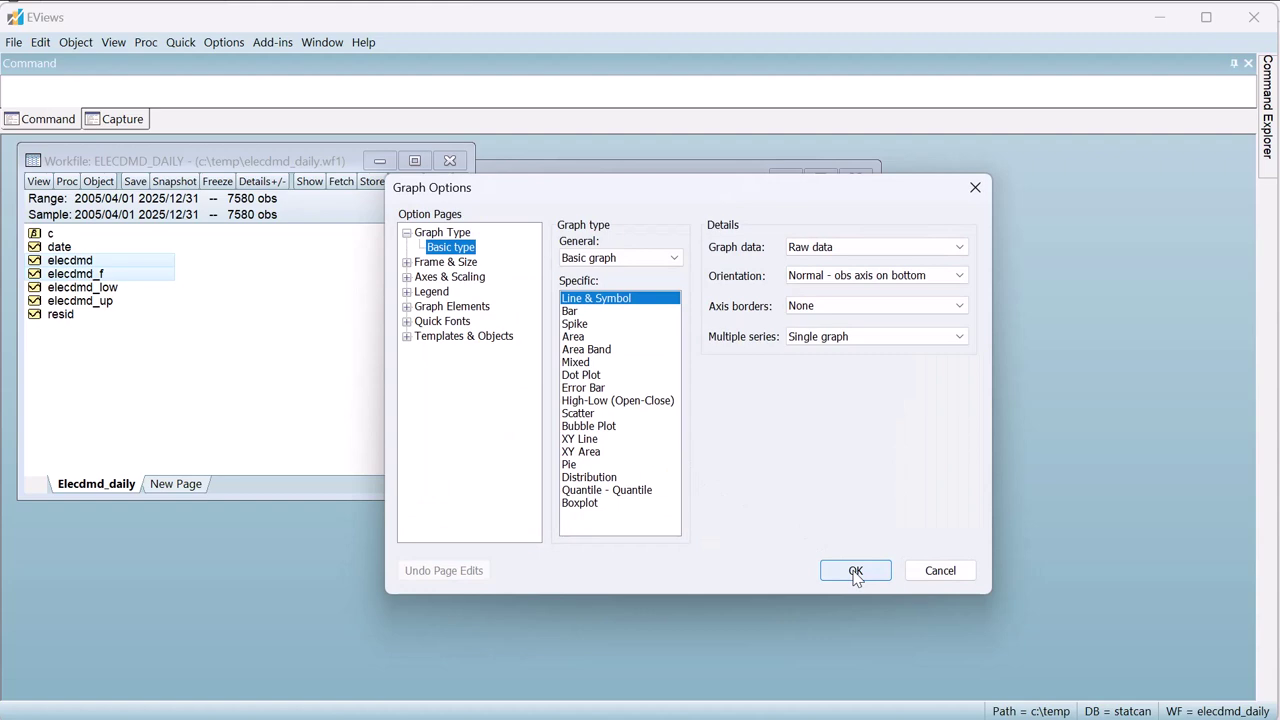
pyautogui.click(855, 572)
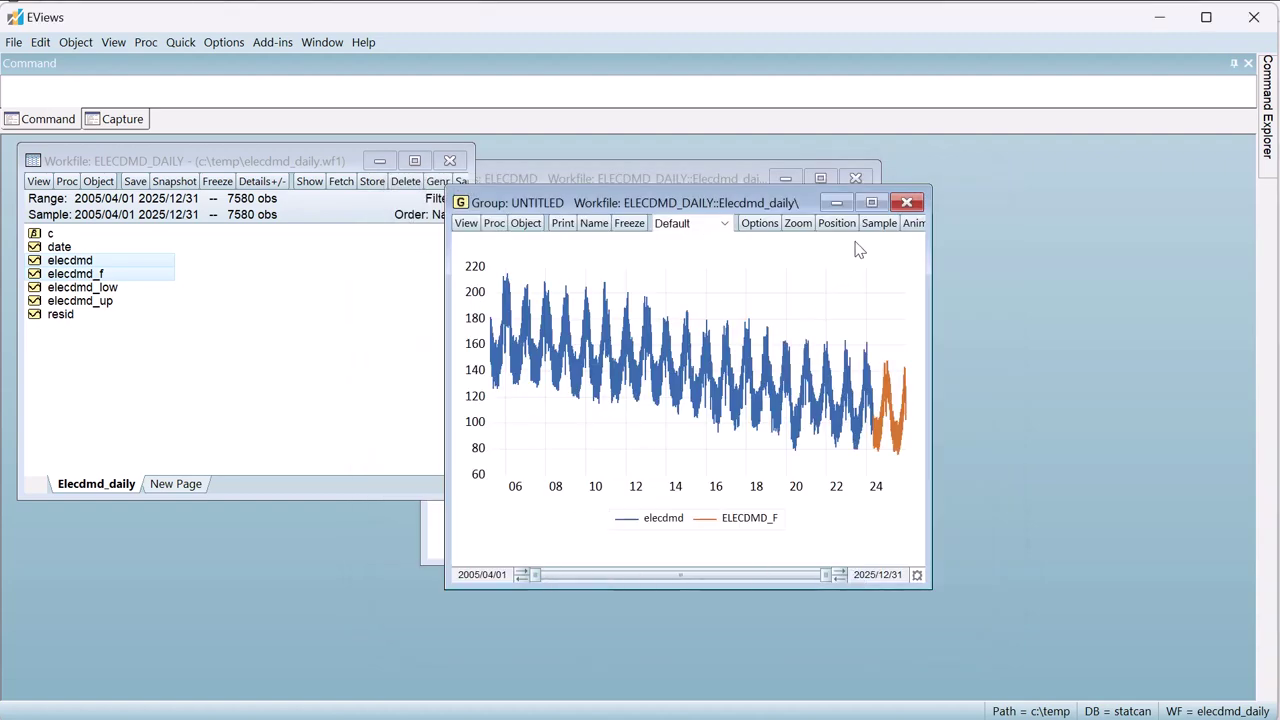
pyautogui.click(872, 203)
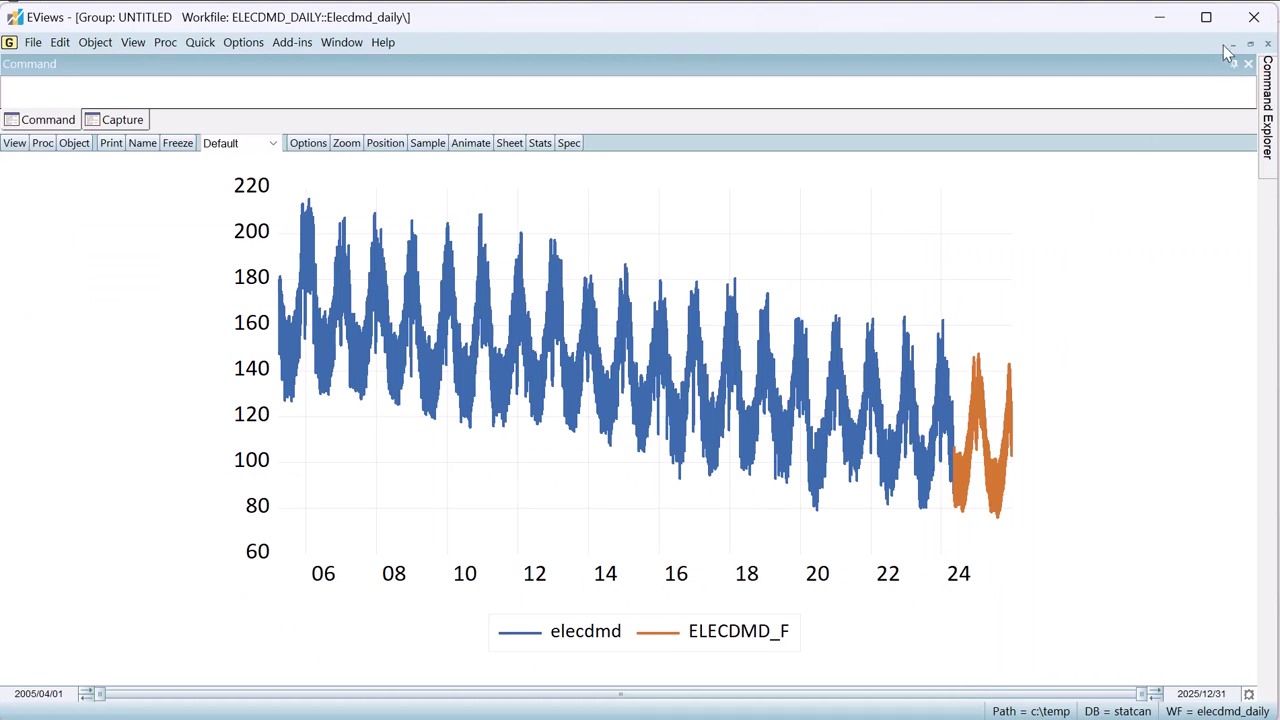
pyautogui.click(1250, 44)
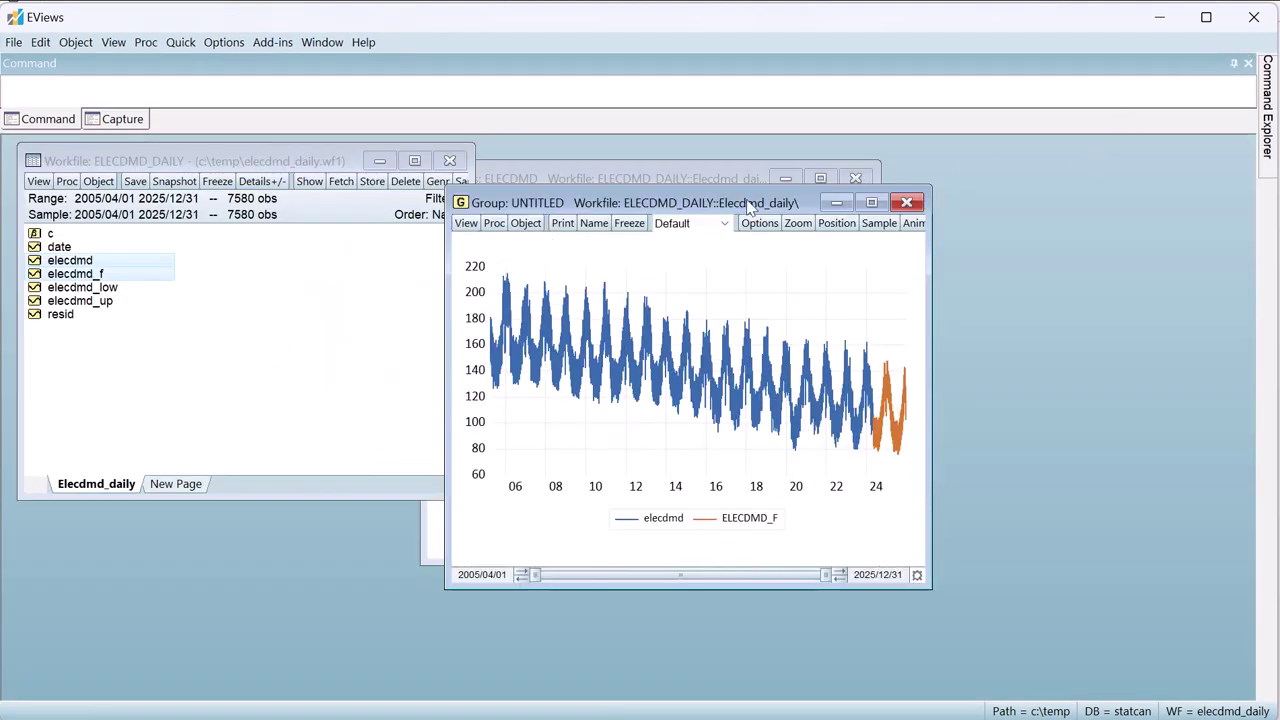
# Step: Set up a Prophet forecast of ELECDMD estimated on 2005/04/01–2022, ending 2024/05/11
pyautogui.click(630, 177)
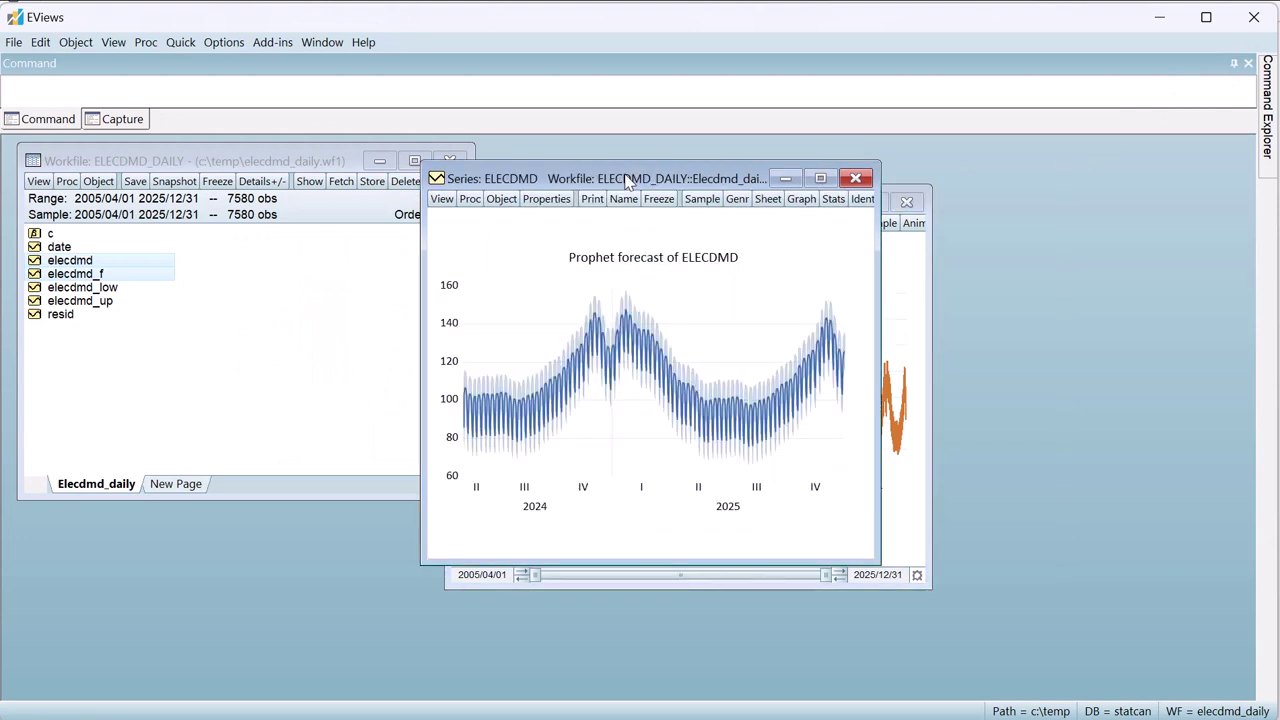
pyautogui.click(470, 199)
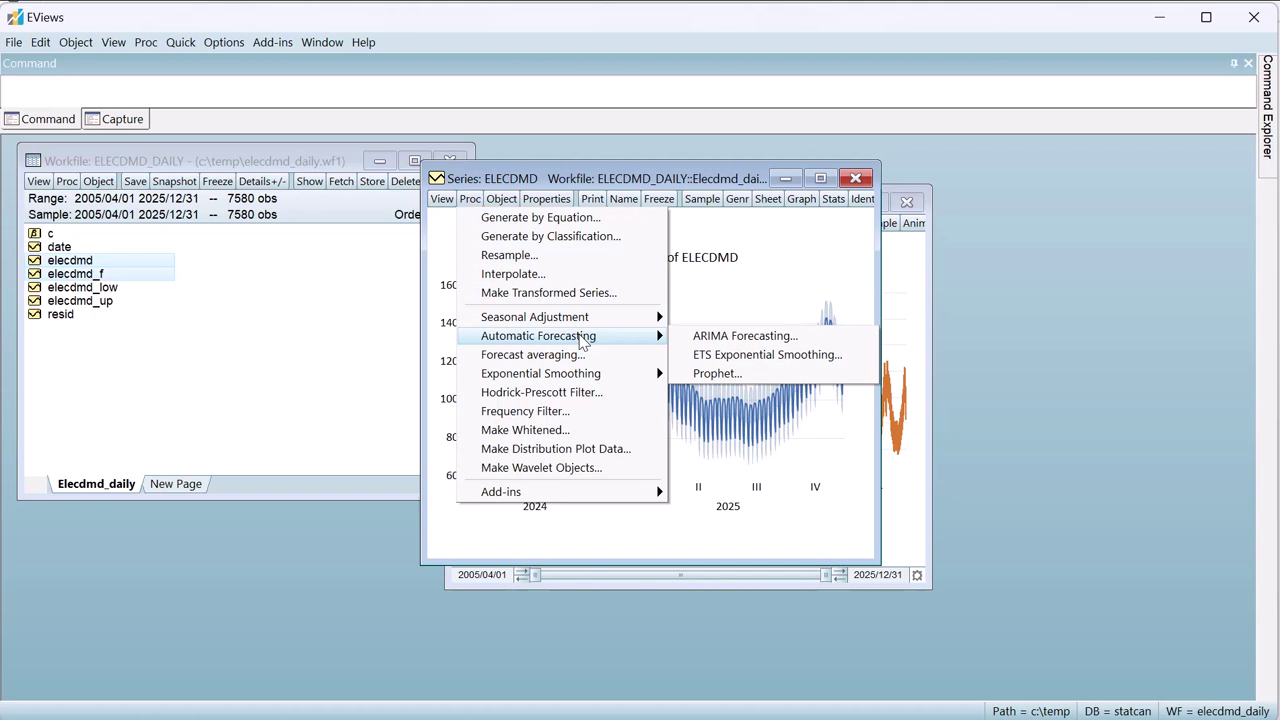
pyautogui.moveTo(538, 336)
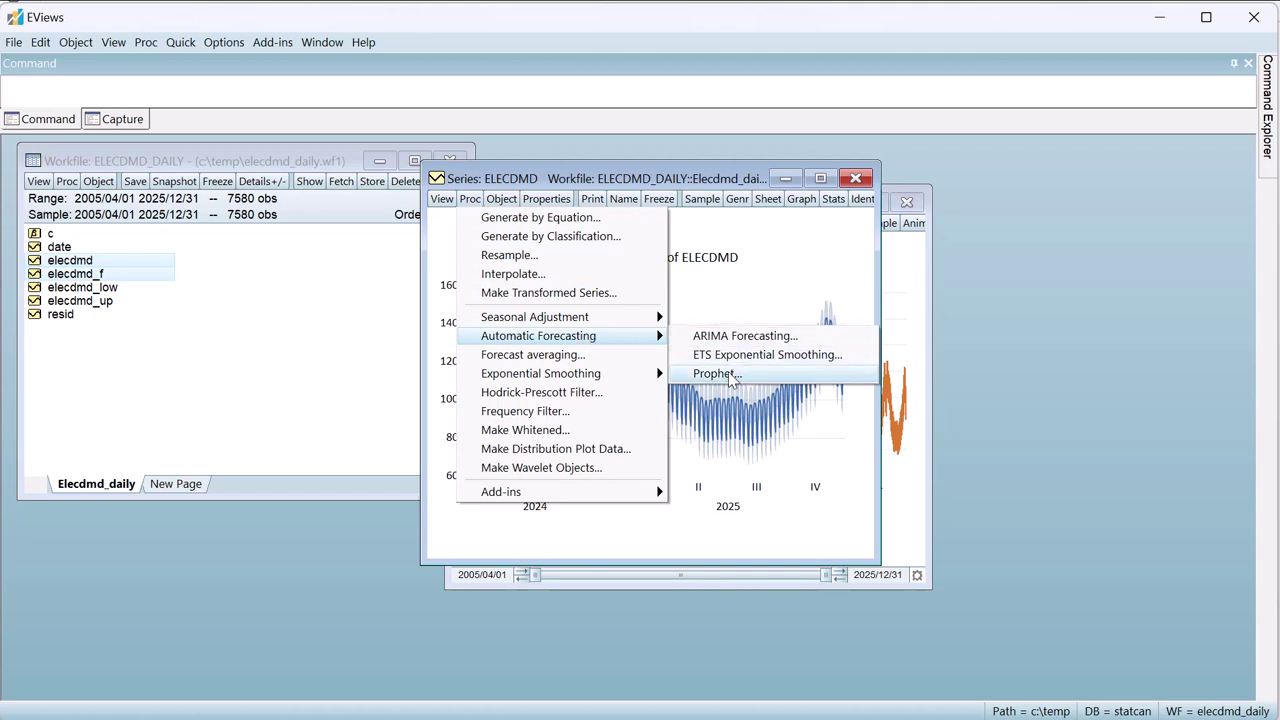
pyautogui.click(730, 376)
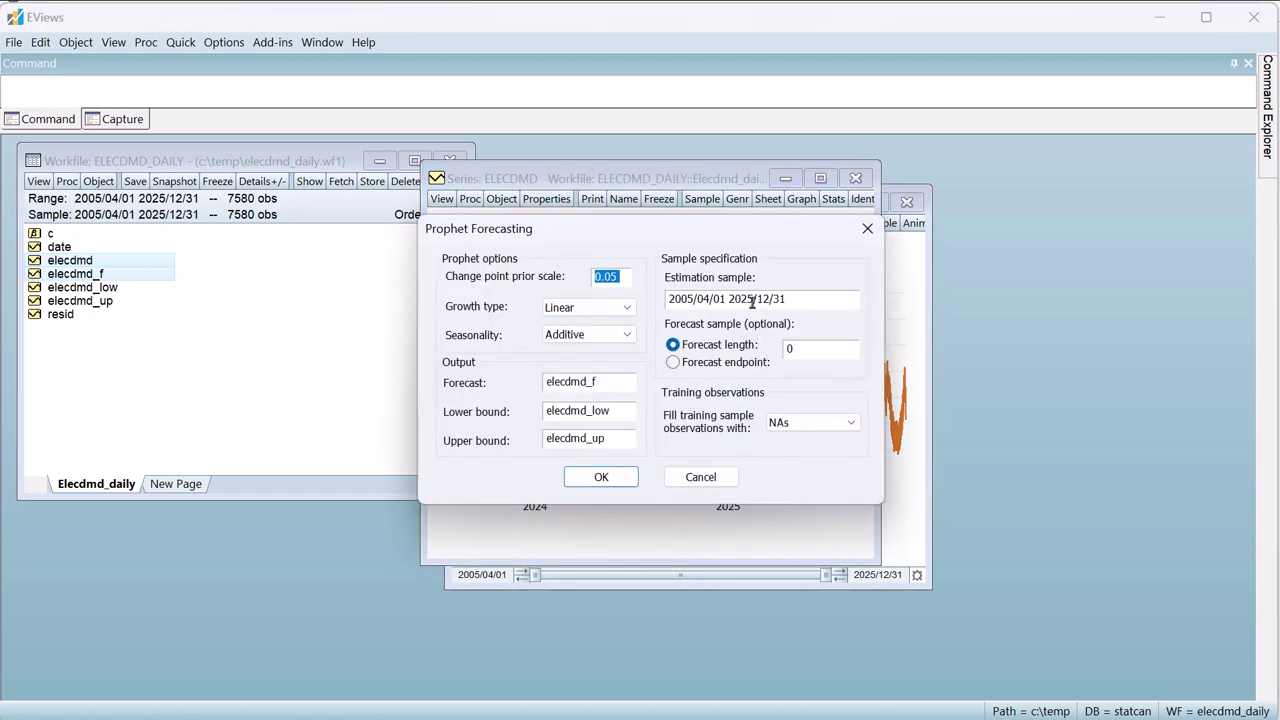
pyautogui.moveTo(742, 300); pyautogui.dragTo(814, 290)
pyautogui.doubleClick(814, 290)
pyautogui.click(815, 294)
pyautogui.press('BackSpace')
pyautogui.press('BackSpace')
pyautogui.press('BackSpace')
pyautogui.press('BackSpace')
pyautogui.press('BackSpace')
pyautogui.press('BackSpace')
pyautogui.press('BackSpace')
pyautogui.write('2')
pyautogui.click(762, 362)
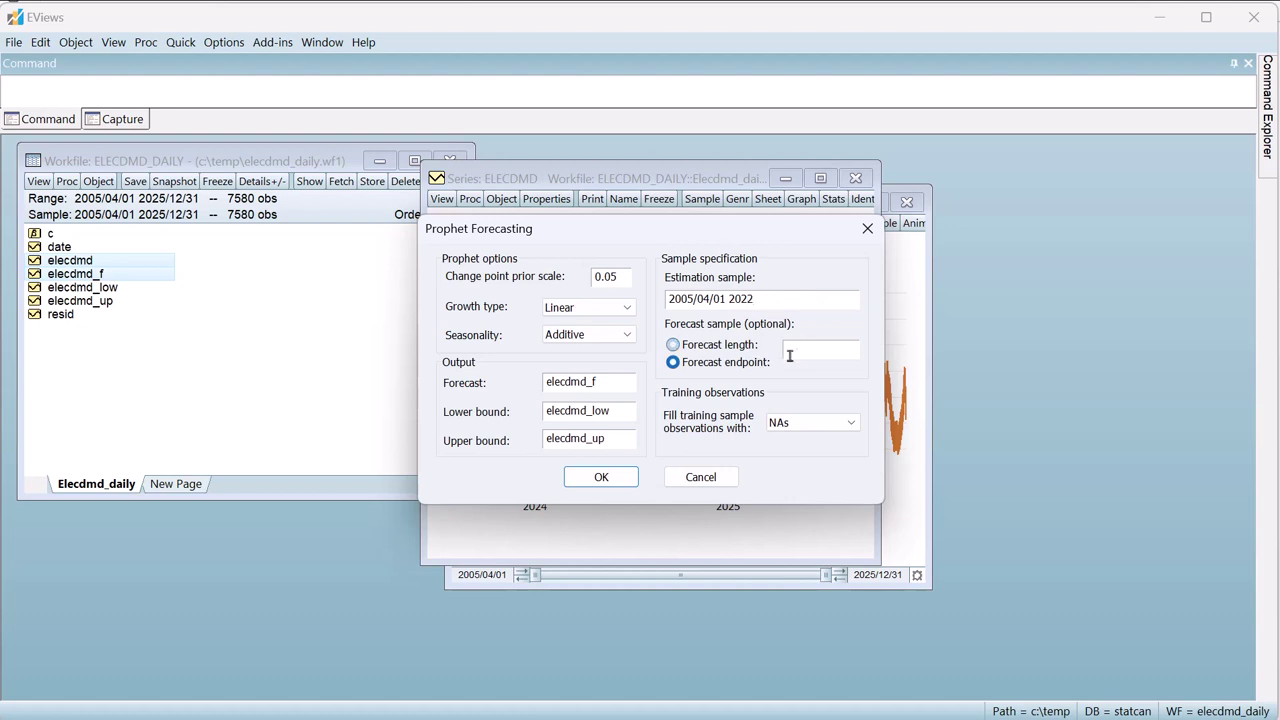
pyautogui.write('20')
pyautogui.press('BackSpace')
pyautogui.write('0')
pyautogui.write('24/0')
pyautogui.write('5/11')
# Step: Add an 'h' suffix to the forecast, lower and upper output series and run the backtest
pyautogui.click(631, 381)
pyautogui.write('h')
pyautogui.click(615, 409)
pyautogui.write('h')
pyautogui.click(616, 437)
pyautogui.write('h')
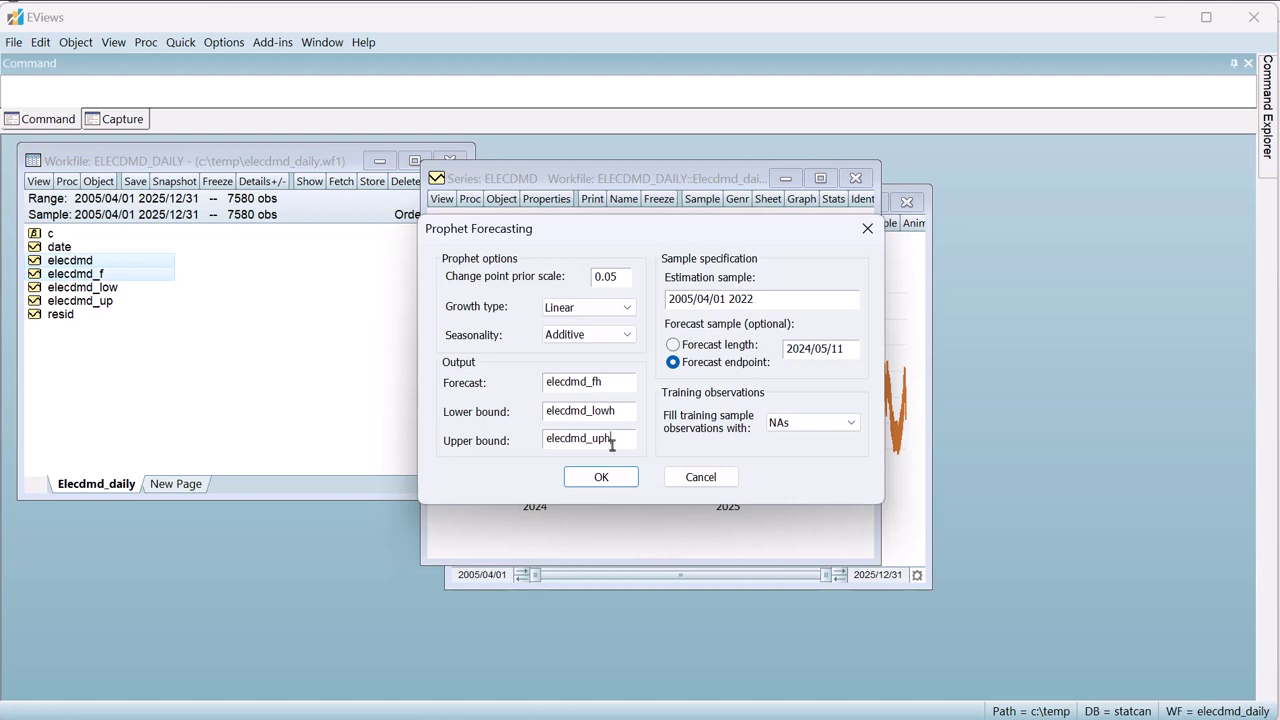
pyautogui.click(601, 477)
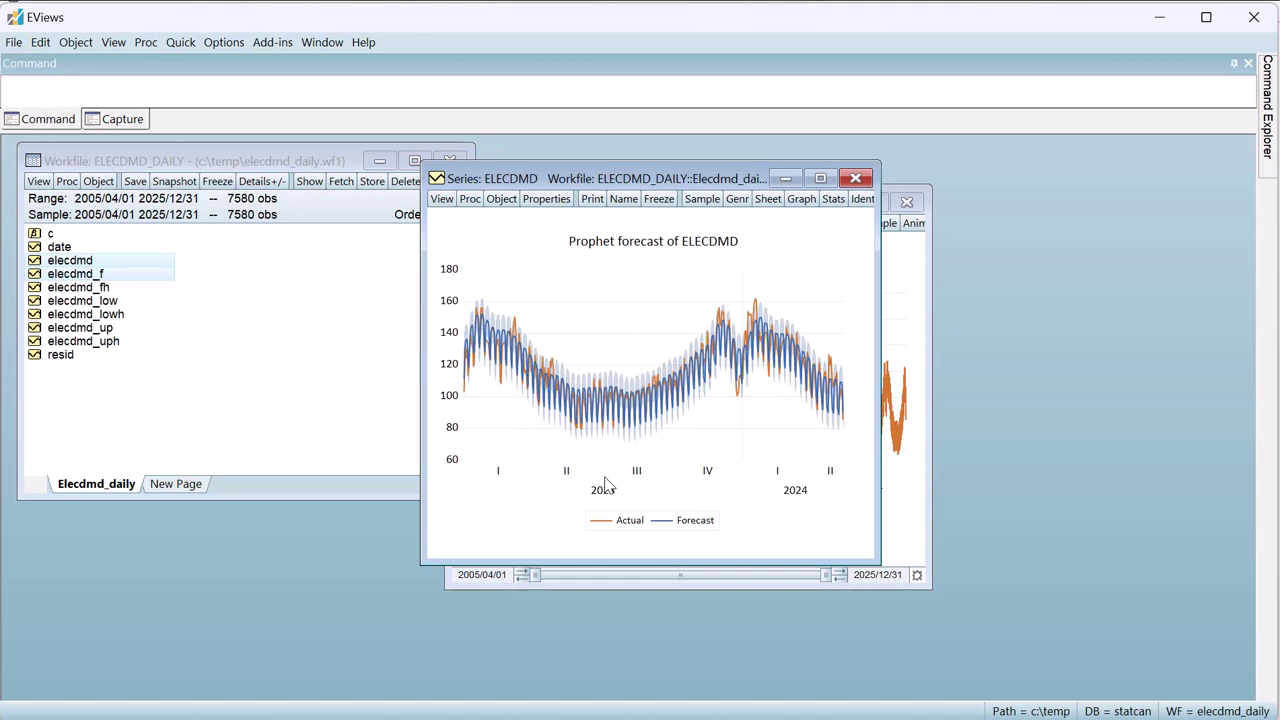
# Step: Maximize the ELECDMD backtest graph to inspect actual versus forecast demand, then restore it
pyautogui.click(820, 179)
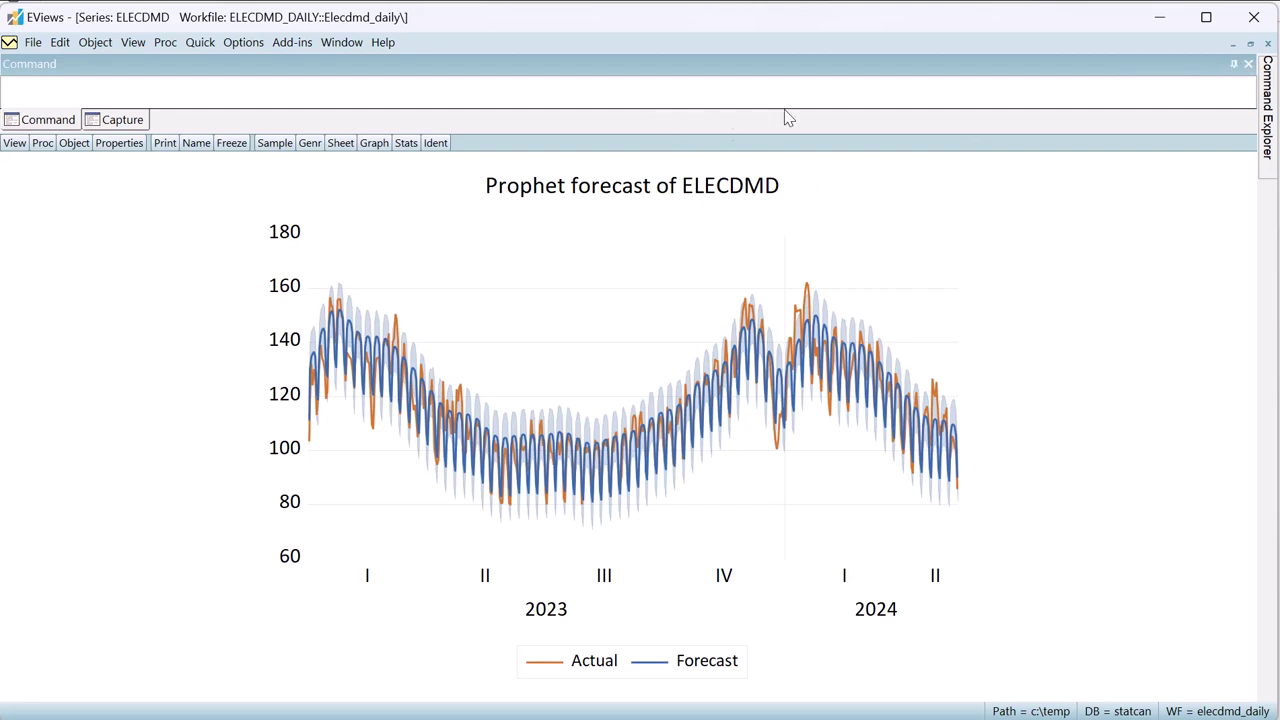
pyautogui.click(1250, 44)
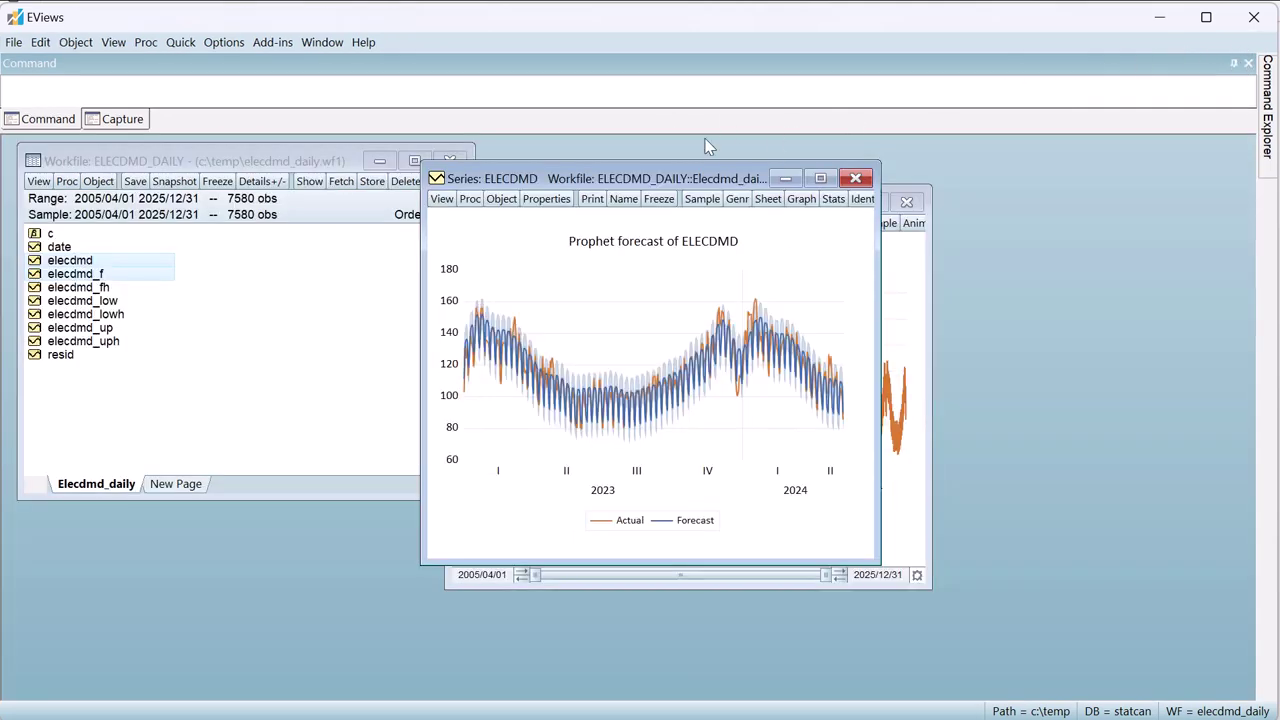
# Step: Evaluate forecast elecdmd_fh over the sample 2023 to 2024/05/11
pyautogui.click(441, 199)
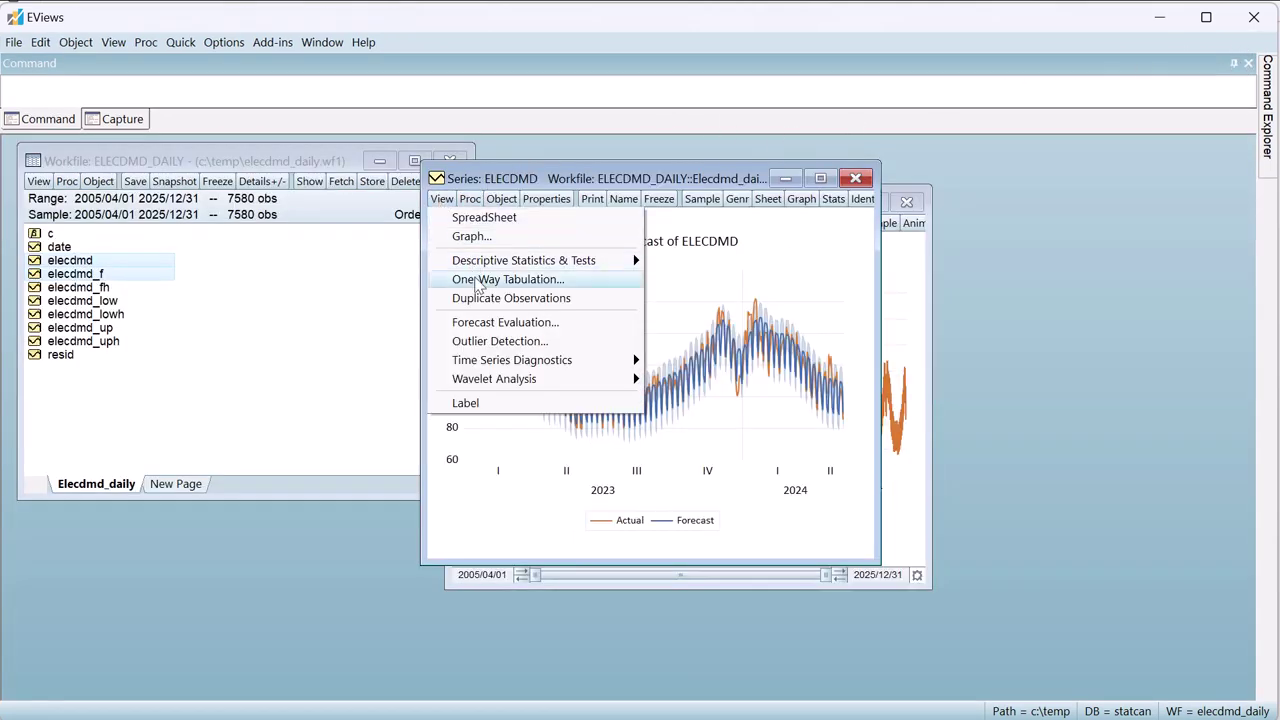
pyautogui.click(491, 324)
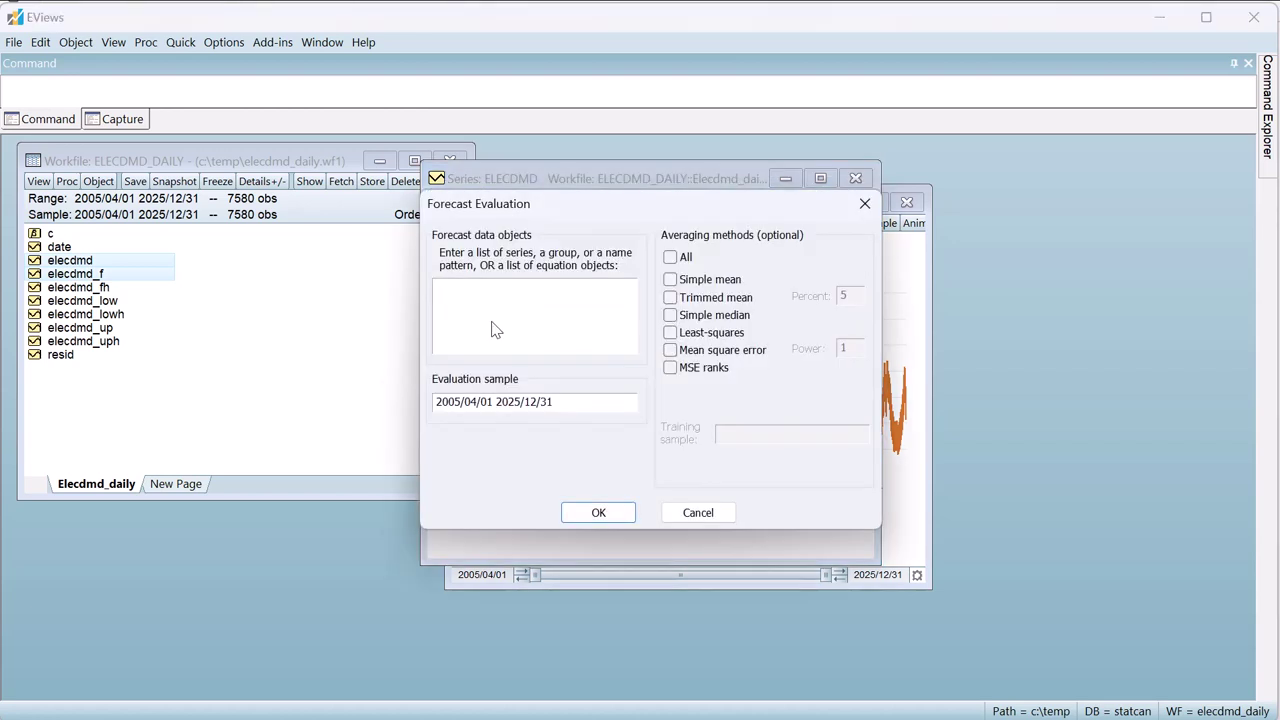
pyautogui.write('ele')
pyautogui.write('cdmd')
pyautogui.write('_fh')
pyautogui.moveTo(562, 401); pyautogui.dragTo(435, 402)
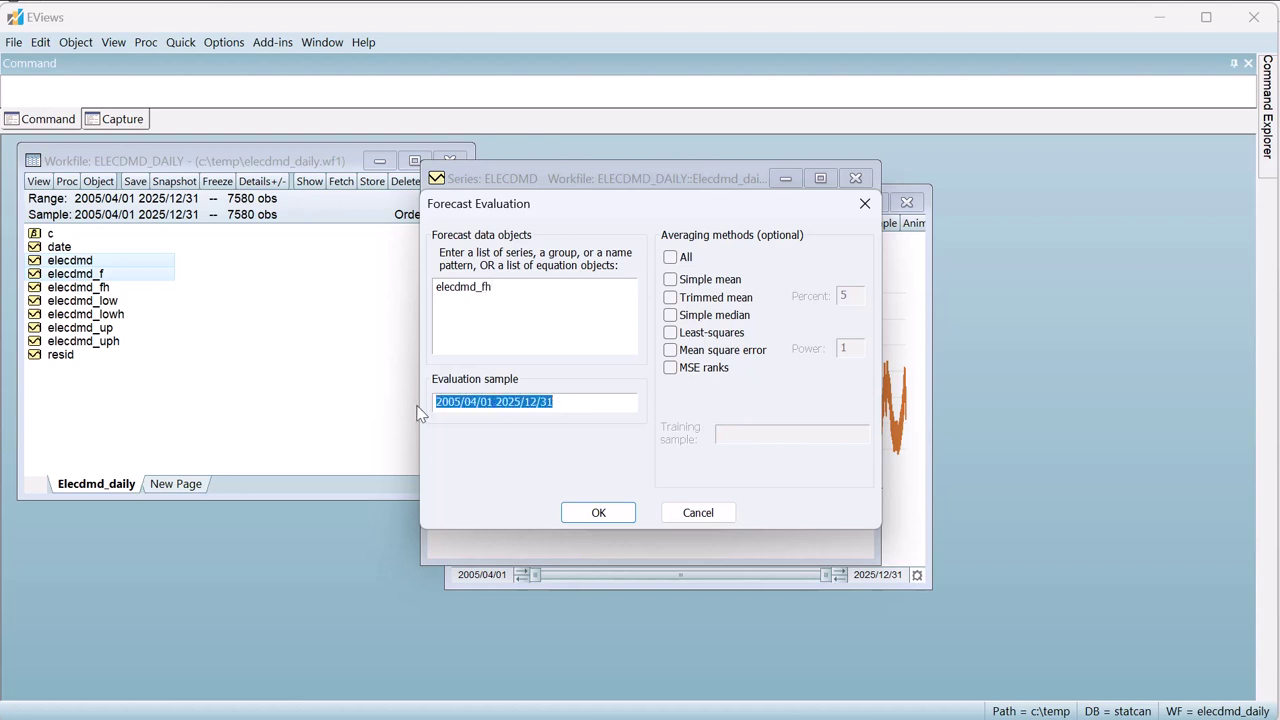
pyautogui.write('20')
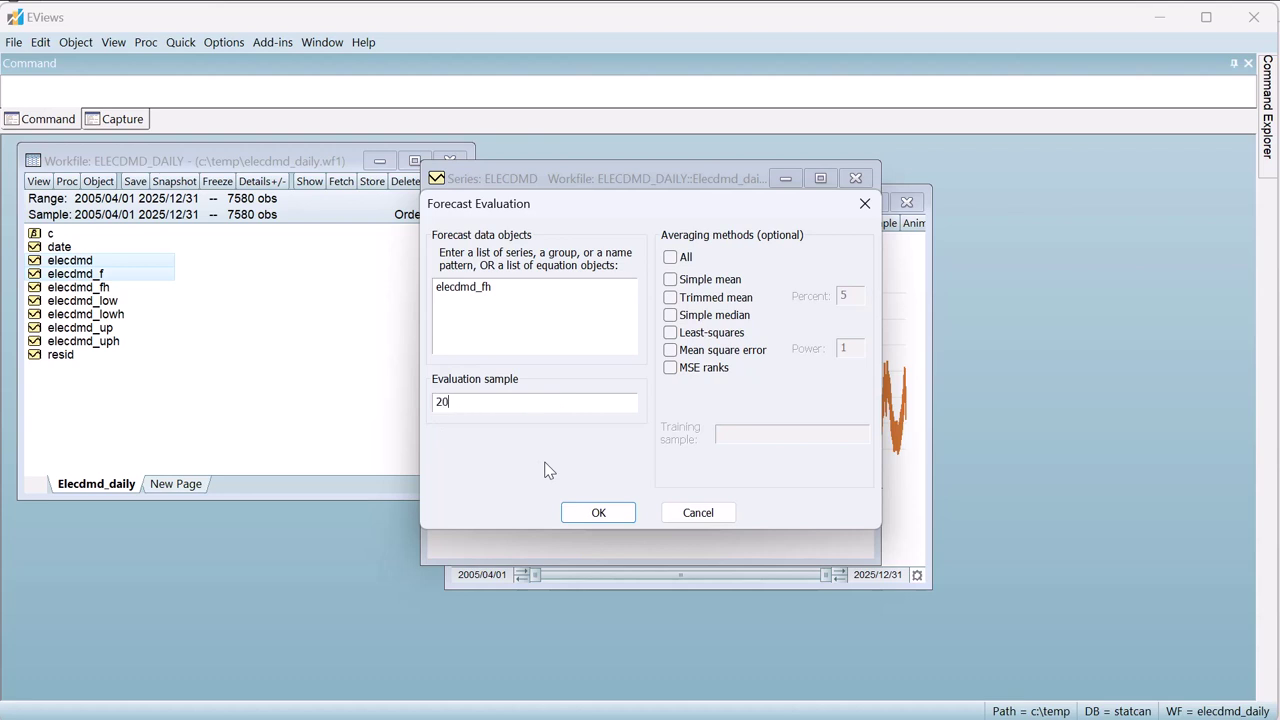
pyautogui.write('23 202')
pyautogui.write('4/05/1')
pyautogui.write('1')
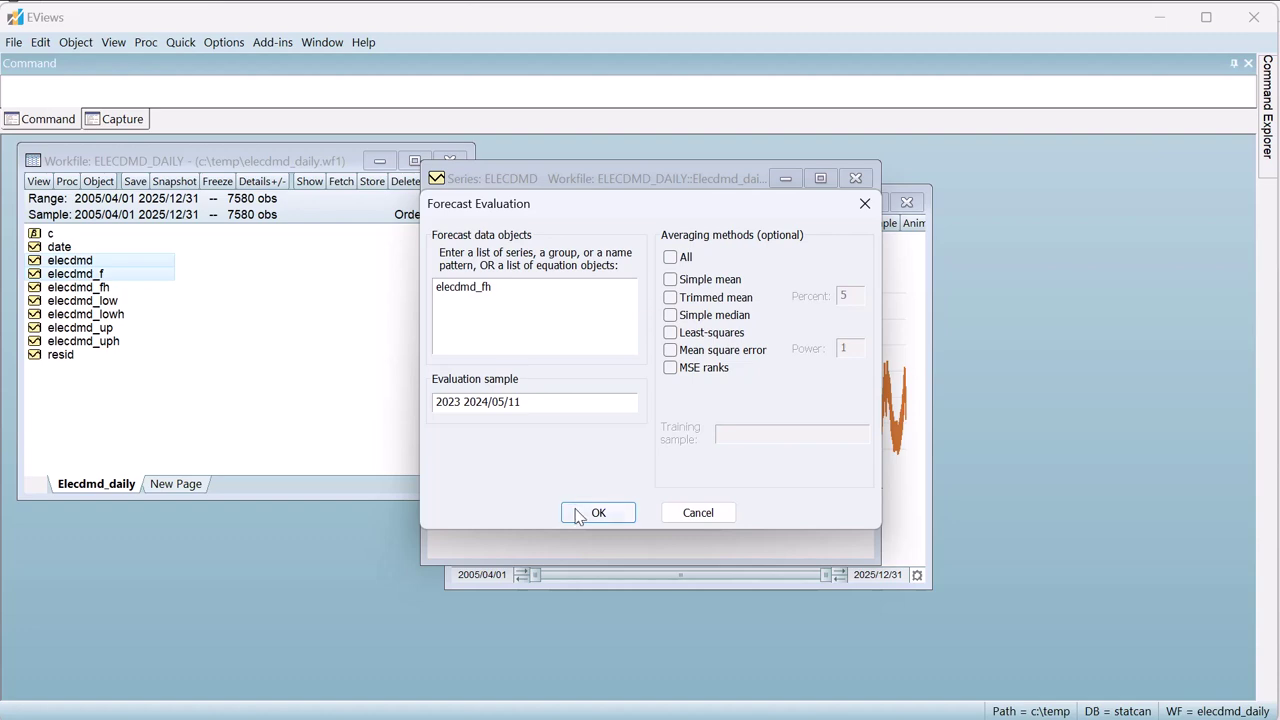
pyautogui.click(588, 513)
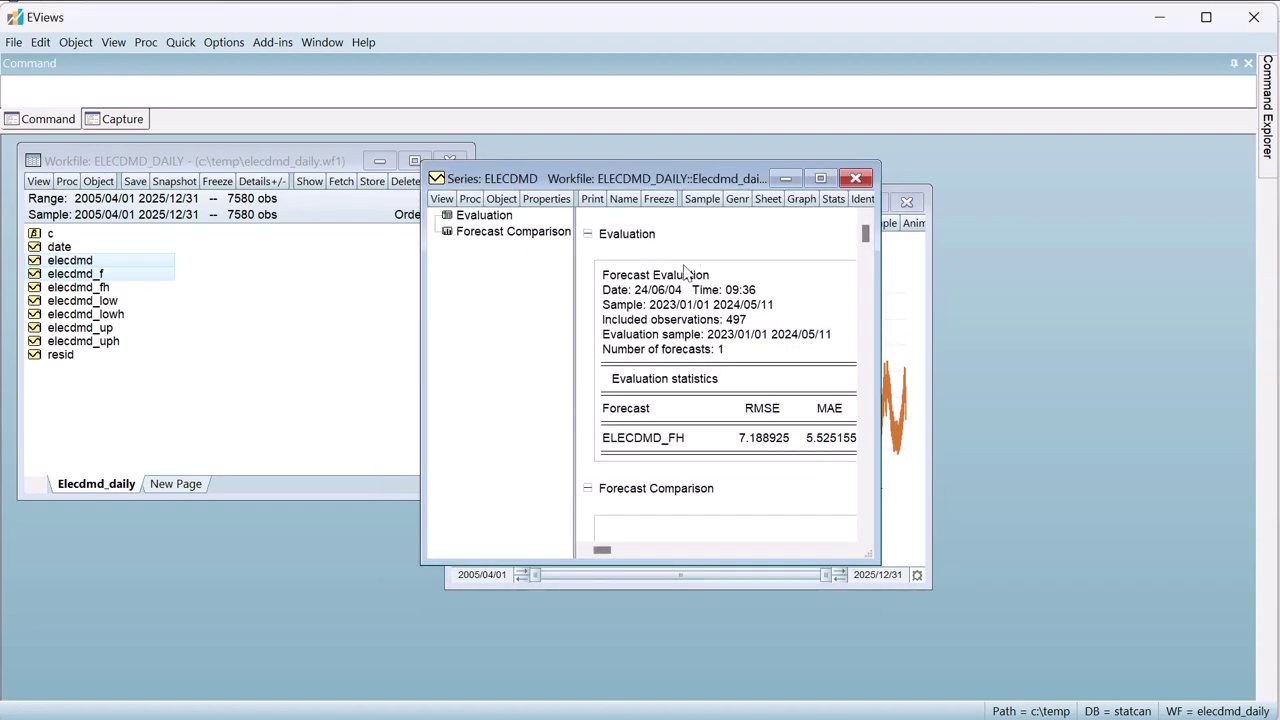
# Step: Enlarge the evaluation output and scroll down to the Forecast Comparison Graph
pyautogui.click(820, 178)
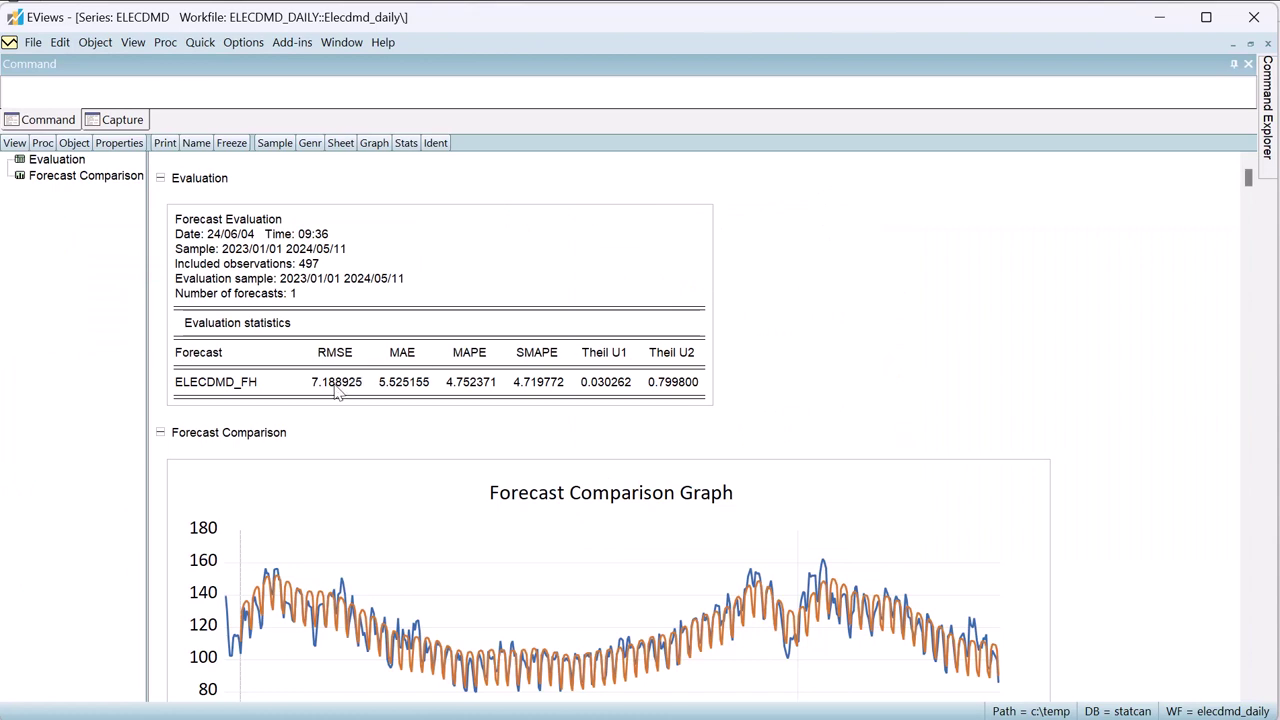
pyautogui.scroll(-1, 1111, 370)
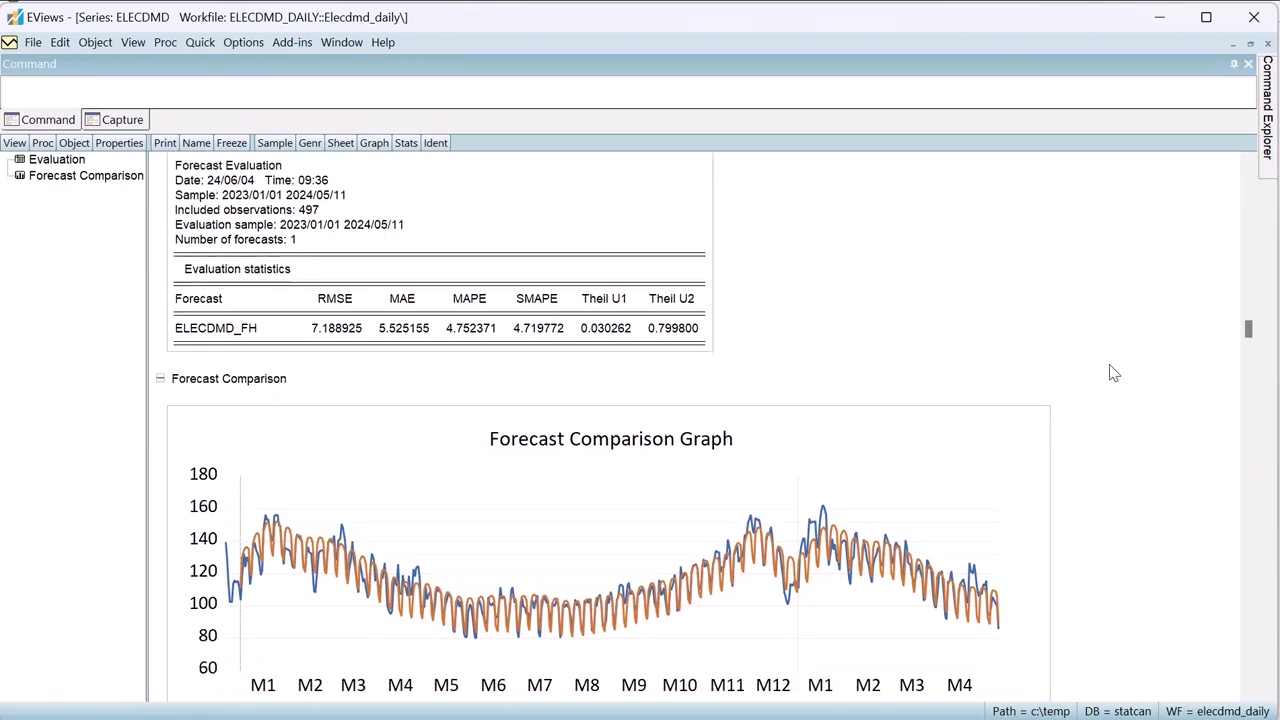
pyautogui.scroll(-1, 1111, 370)
pyautogui.scroll(-1, 1113, 373)
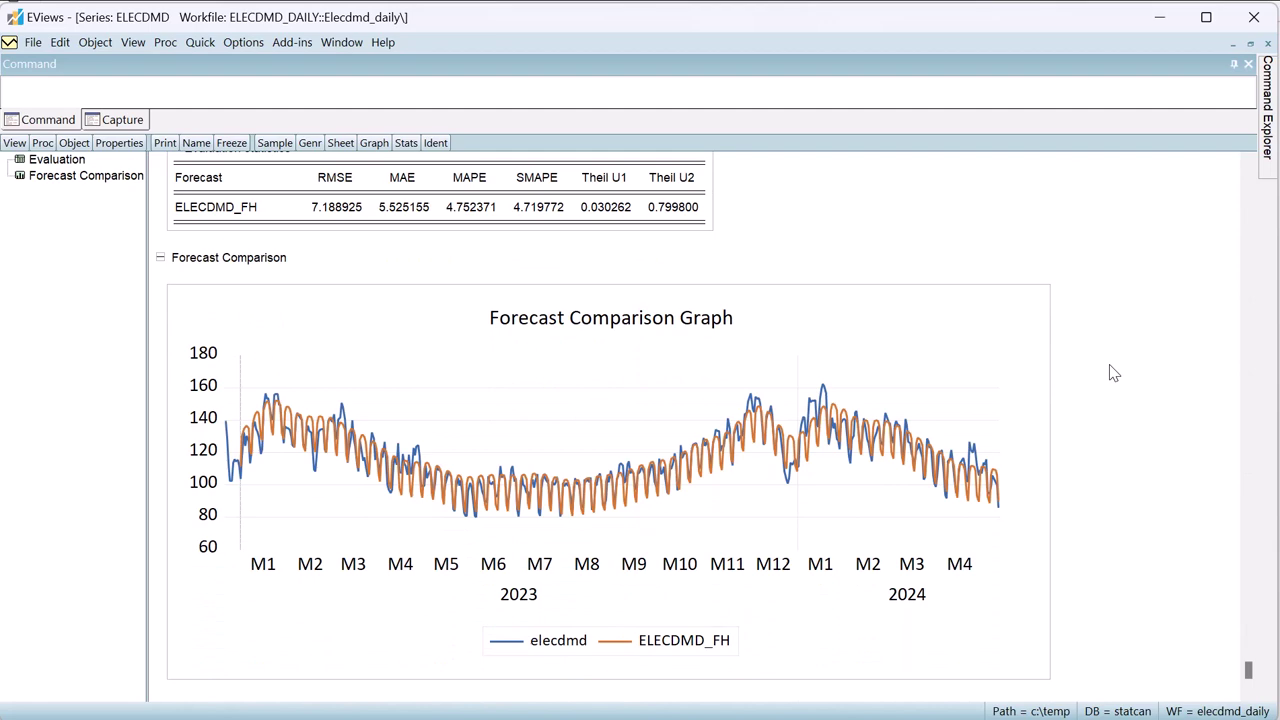